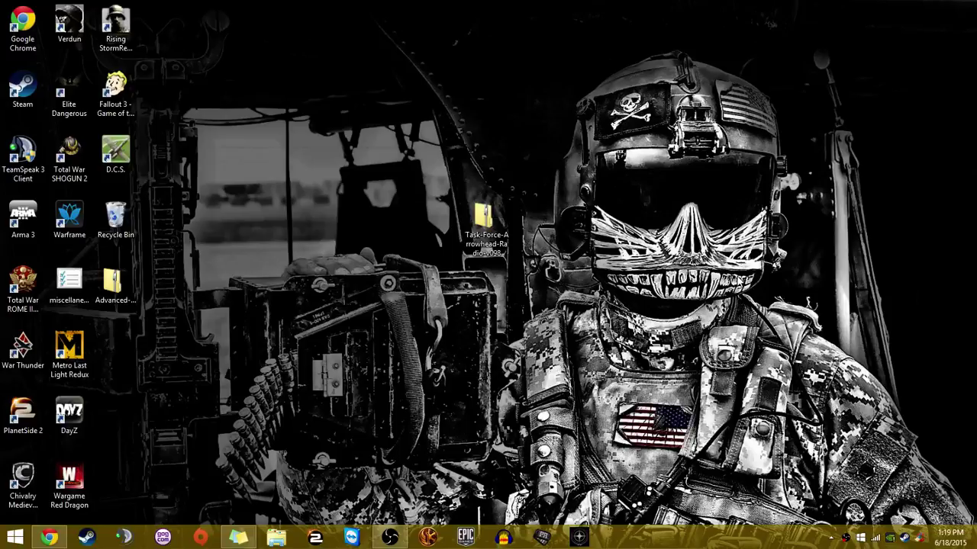
Switch to Chrome and review the Task Force Arrowhead Radio page on Armaholic, including its requirements, download link and installation notes.
click(48, 537)
scroll(157, 217, up, 2)
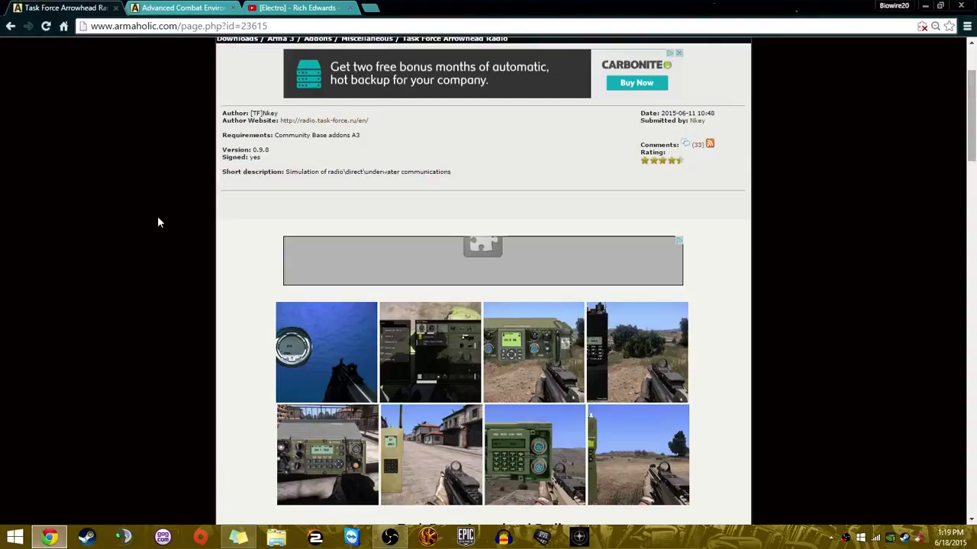
scroll(158, 219, up, 2)
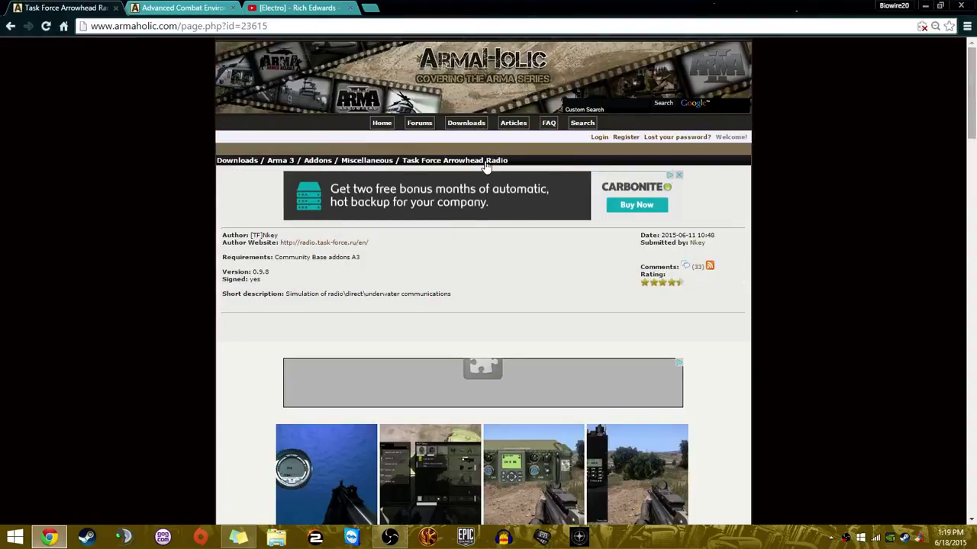
scroll(486, 162, down, 3)
scroll(486, 165, down, 12)
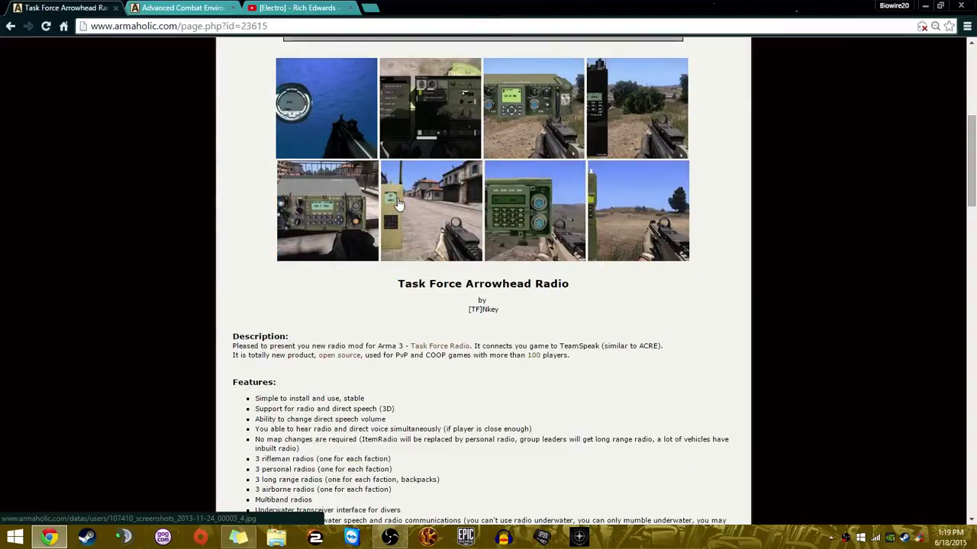
scroll(332, 227, down, 15)
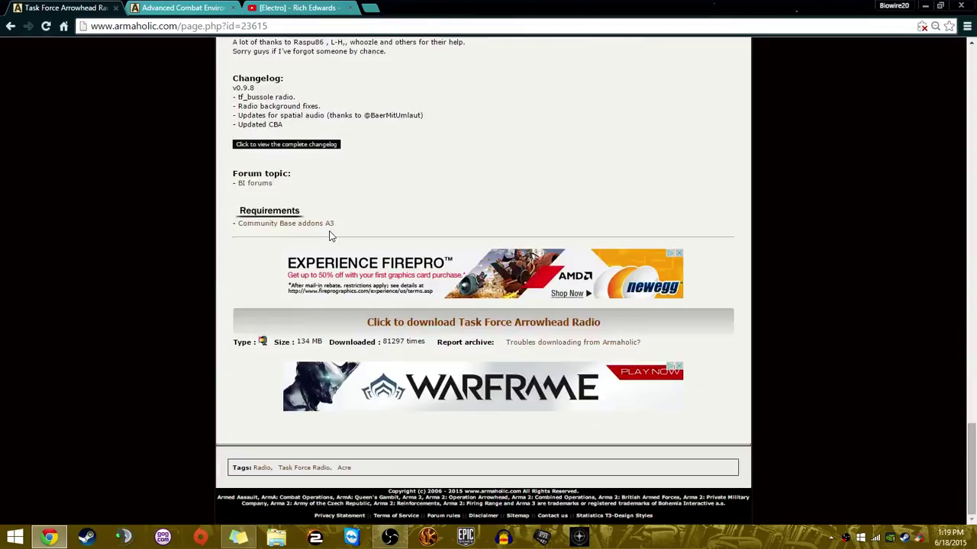
scroll(467, 353, up, 12)
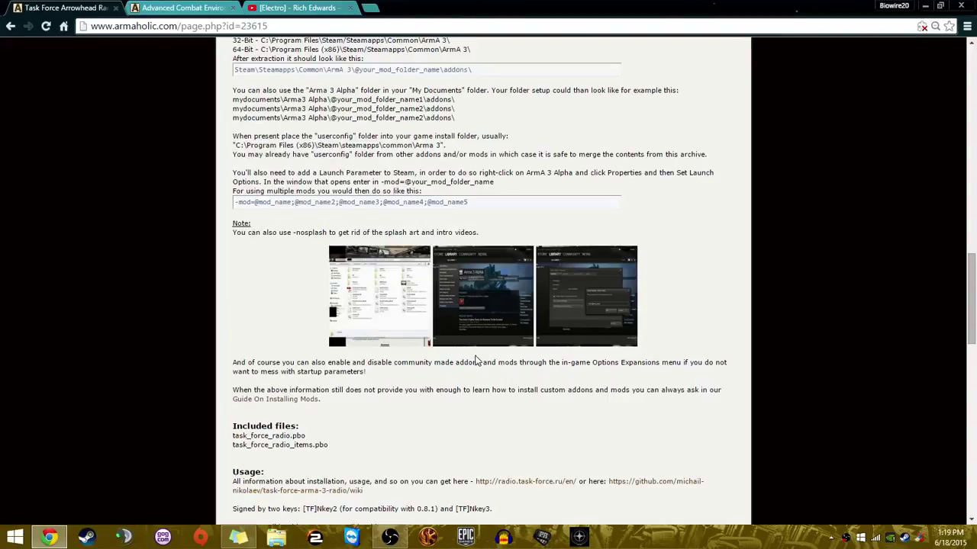
click(925, 5)
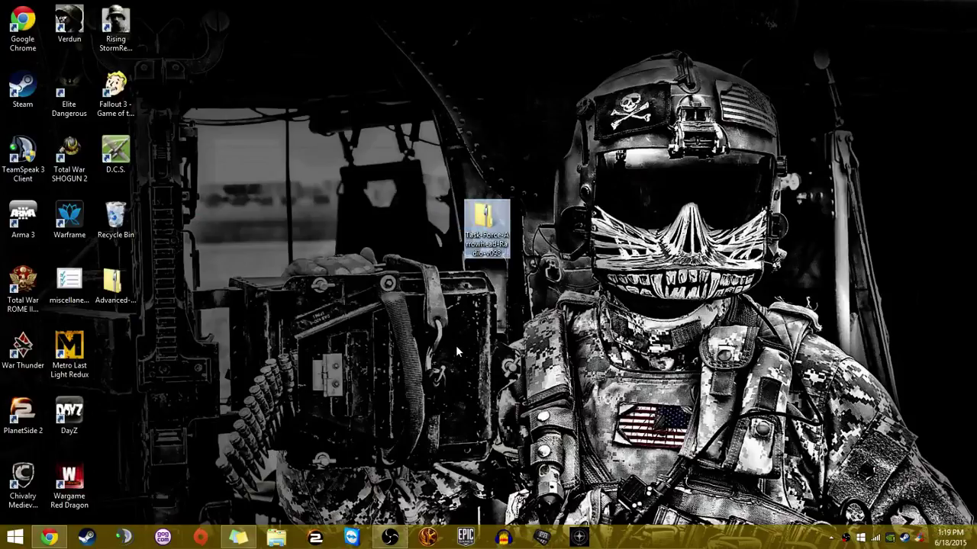
Extract the Task Force Arrowhead Radio archive onto the desktop with 7-Zip and set the archive and the extracted 0.9.8 folder apart.
right_click(482, 211)
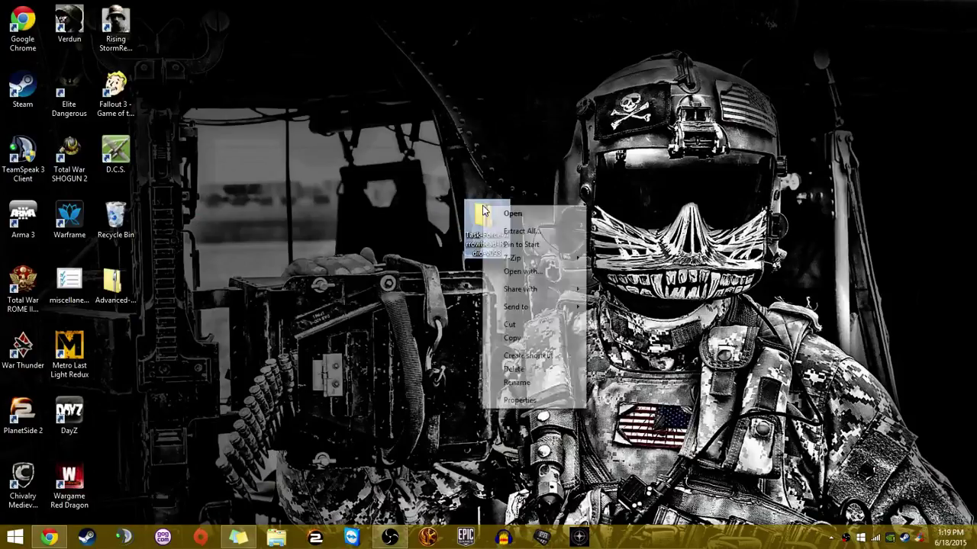
mouse_move(534, 258)
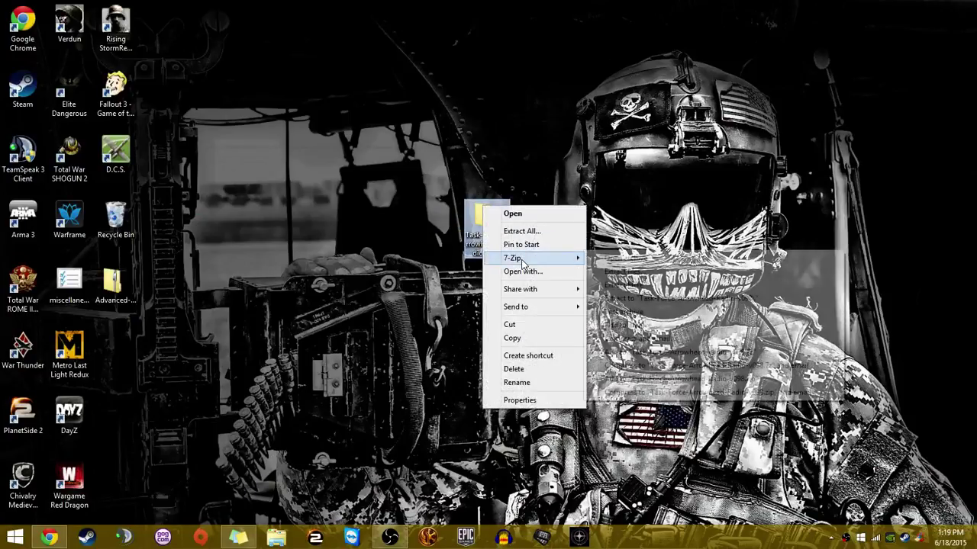
click(688, 287)
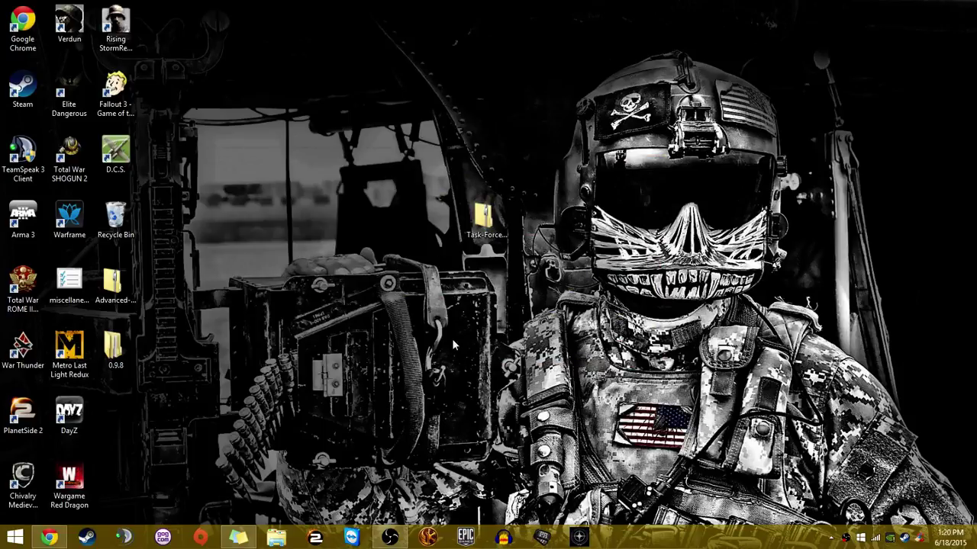
drag(480, 246, 947, 47)
drag(115, 351, 438, 221)
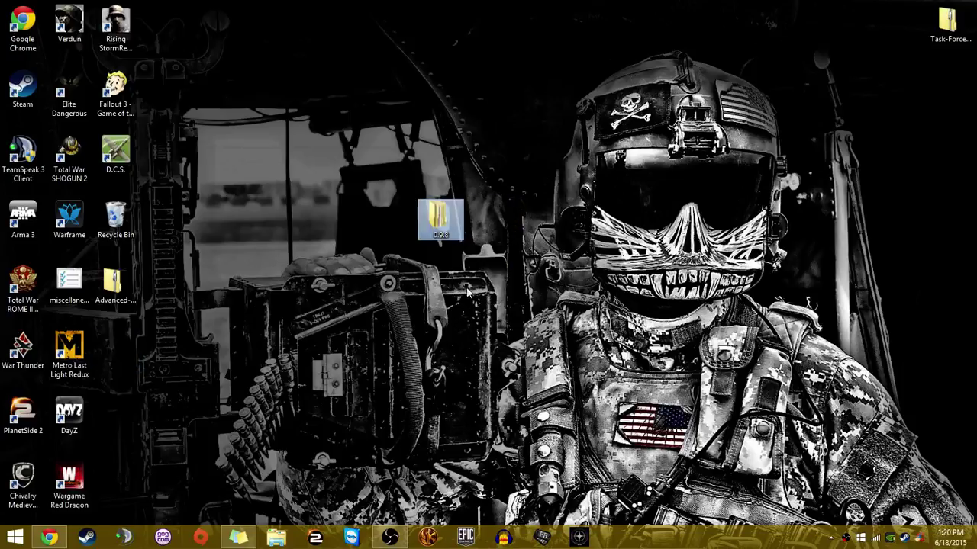
Open the pinned Arma 3 installation folder in File Explorer as a smaller window that leaves the 0.9.8 folder accessible.
right_click(276, 543)
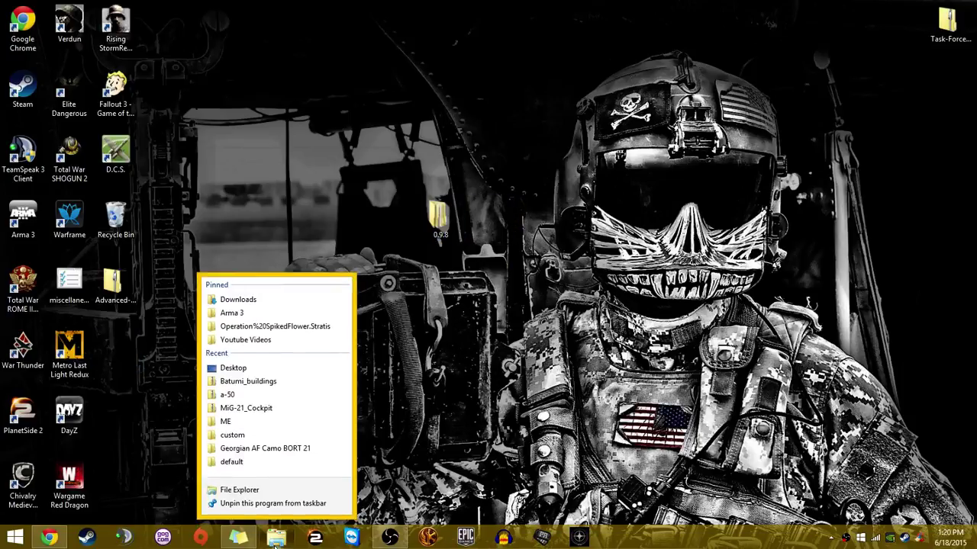
click(239, 318)
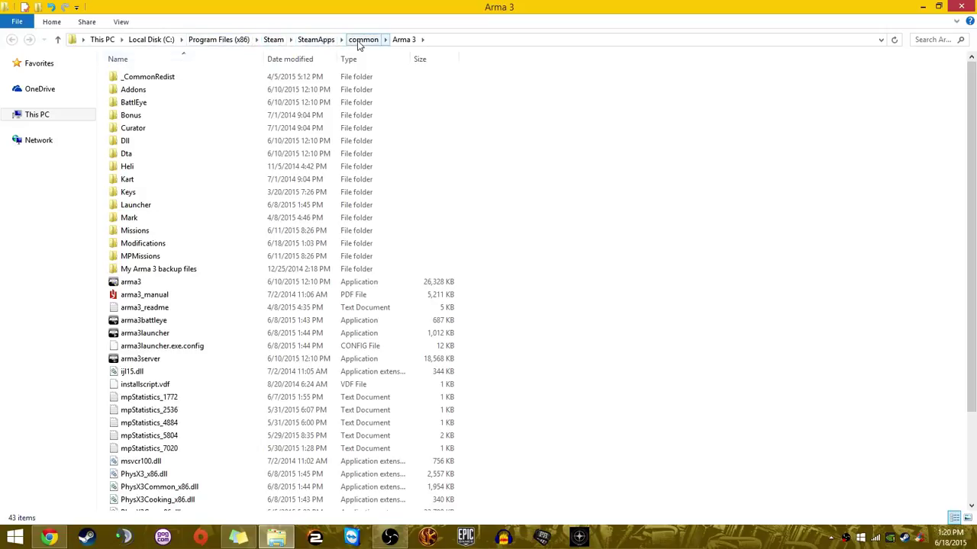
click(939, 7)
drag(727, 13, 802, 203)
Open the Arma 3 subfolder of the extracted 0.9.8 folder.
double_click(434, 217)
click(213, 82)
double_click(180, 84)
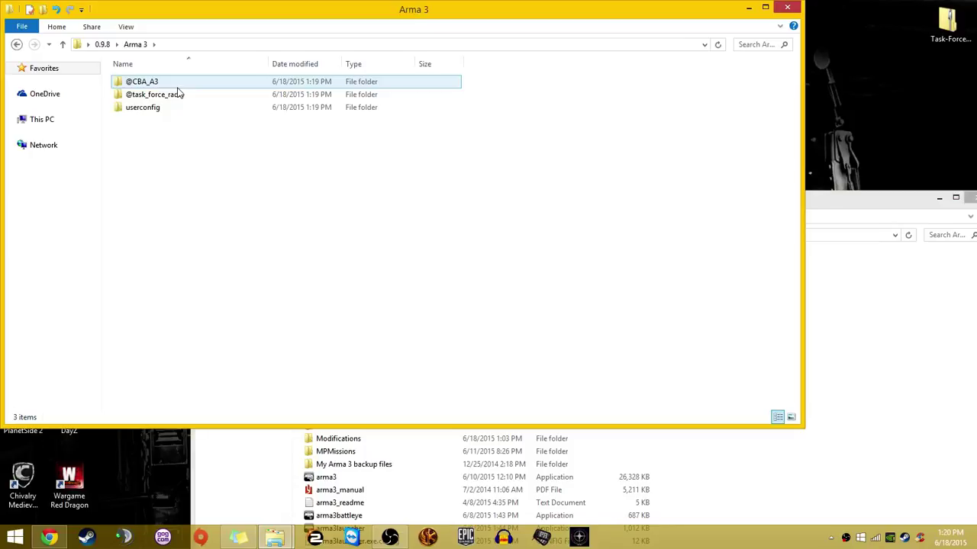
click(149, 108)
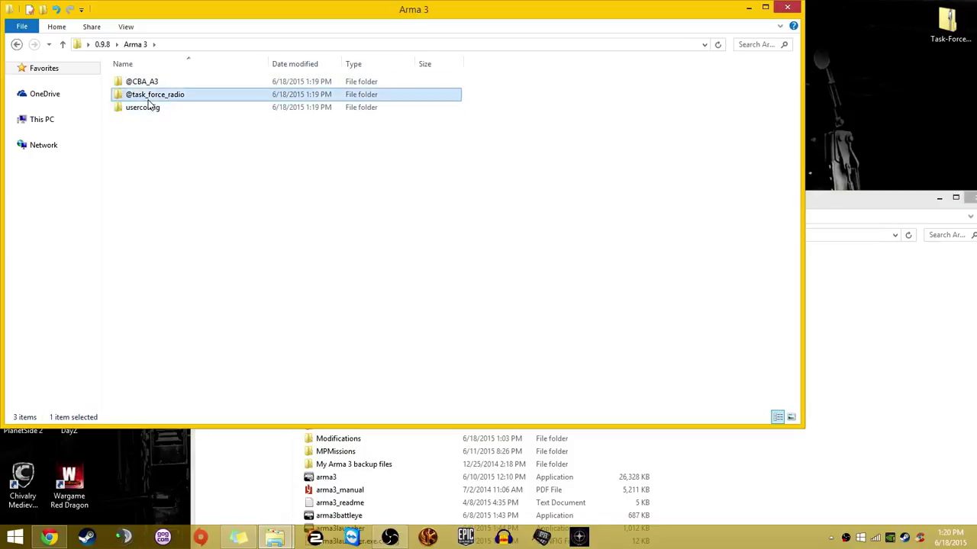
double_click(843, 206)
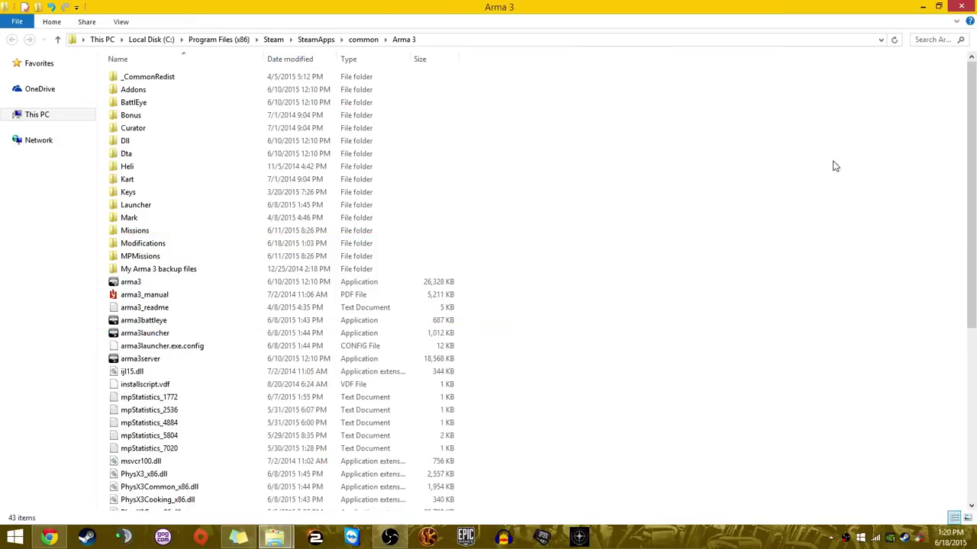
click(940, 6)
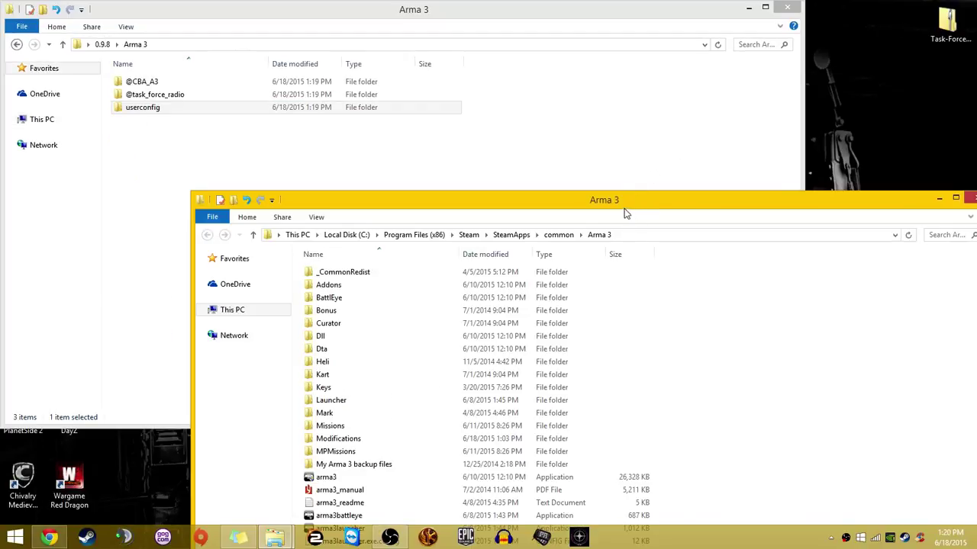
drag(625, 213, 634, 153)
click(145, 94)
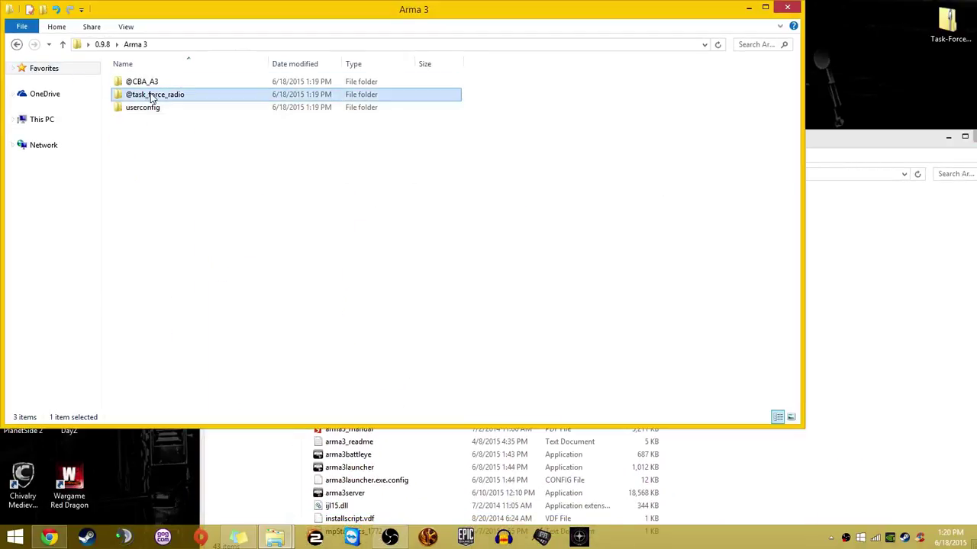
drag(153, 98, 553, 264)
click(824, 299)
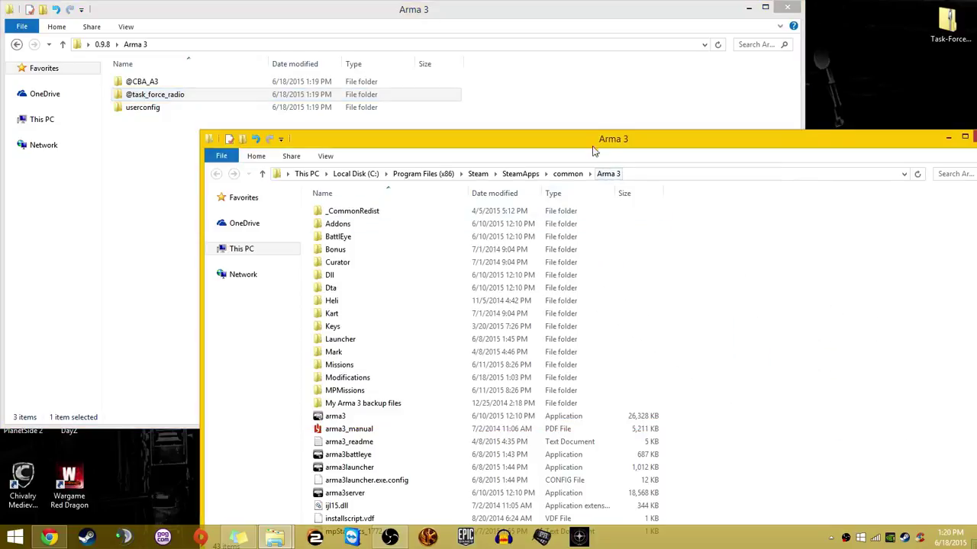
drag(595, 150, 607, 110)
double_click(409, 348)
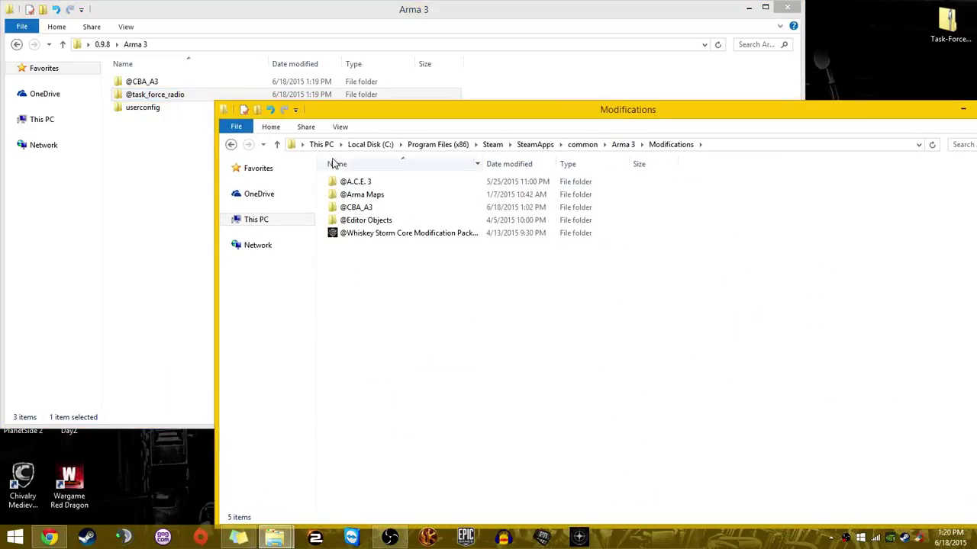
drag(397, 109, 394, 120)
drag(153, 94, 452, 389)
Move the extracted userconfig folder into the main Arma 3 installation folder.
click(228, 154)
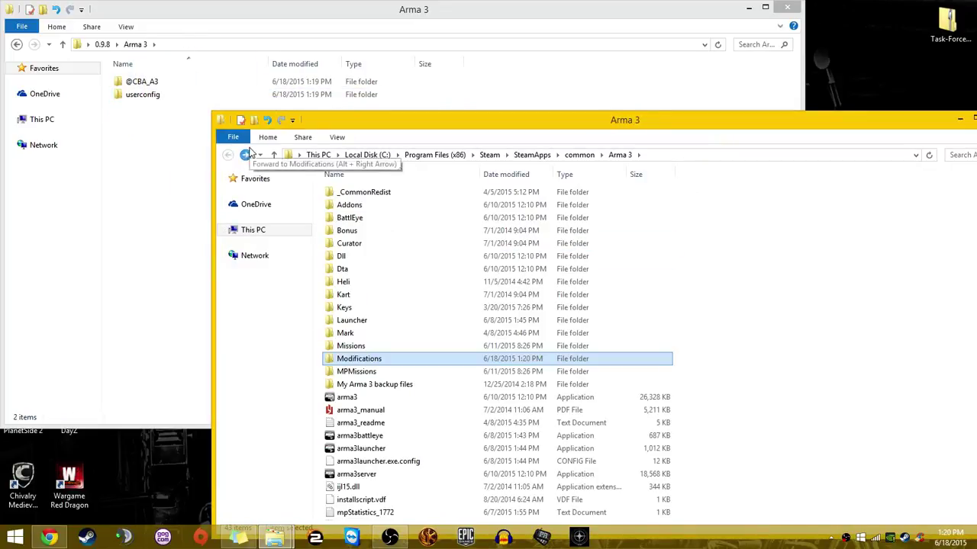
click(133, 96)
drag(139, 98, 893, 409)
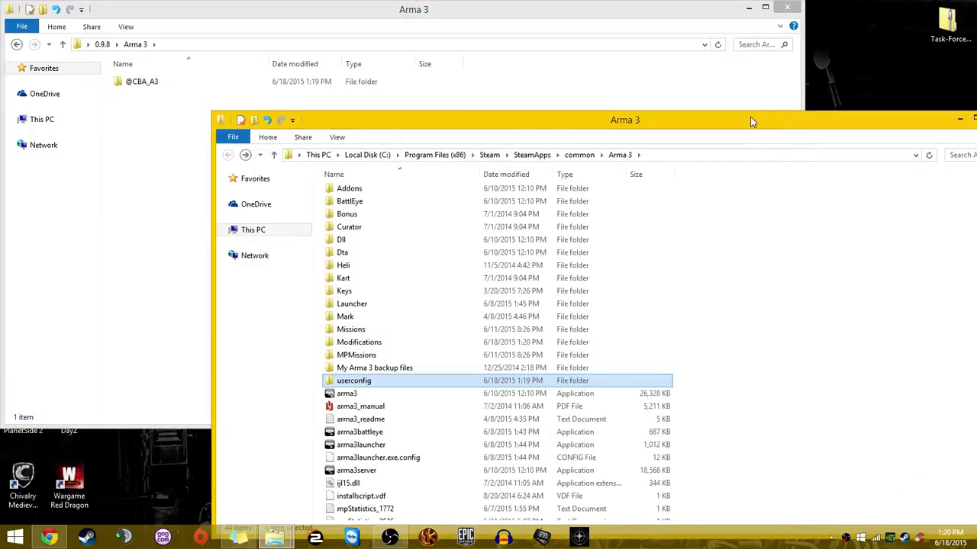
drag(752, 115, 651, 66)
click(280, 307)
double_click(273, 295)
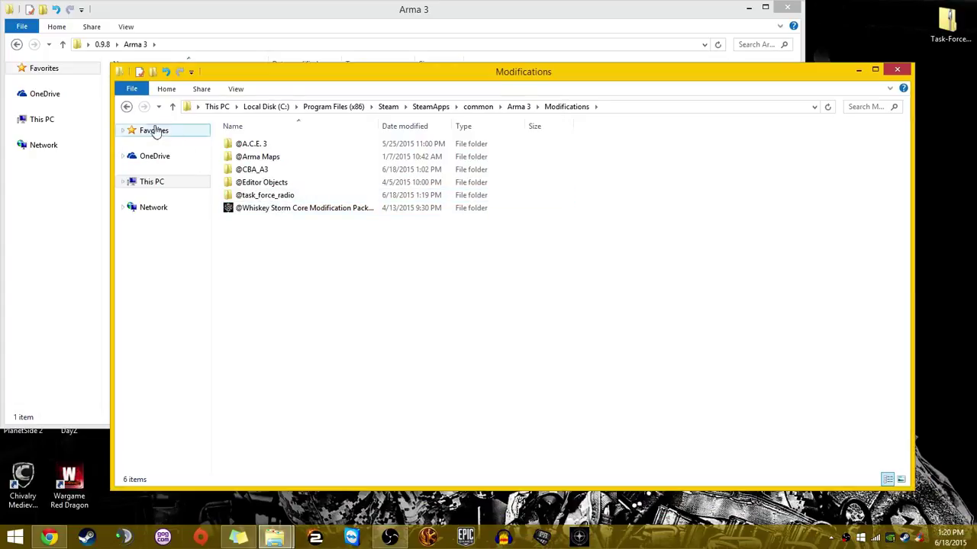
click(127, 106)
click(255, 351)
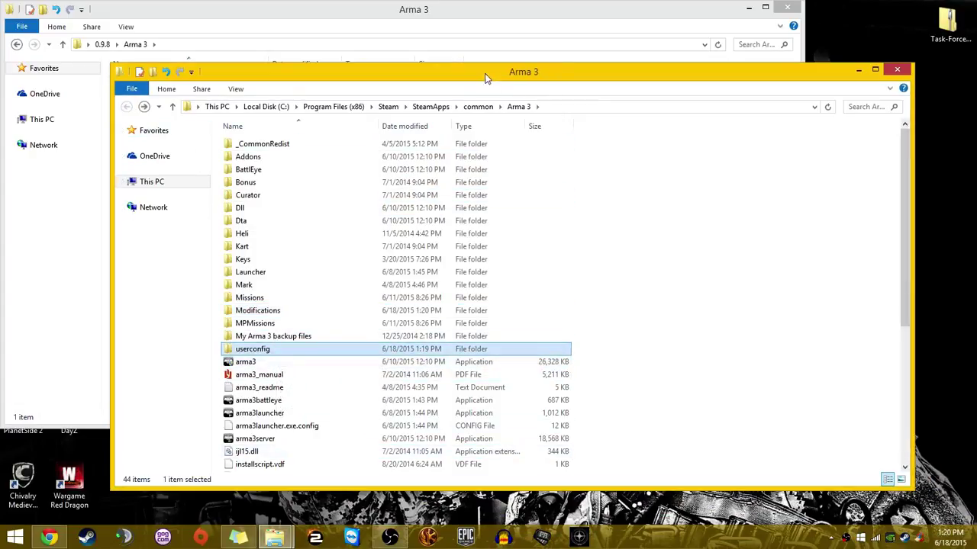
drag(480, 77, 451, 208)
drag(357, 200, 482, 81)
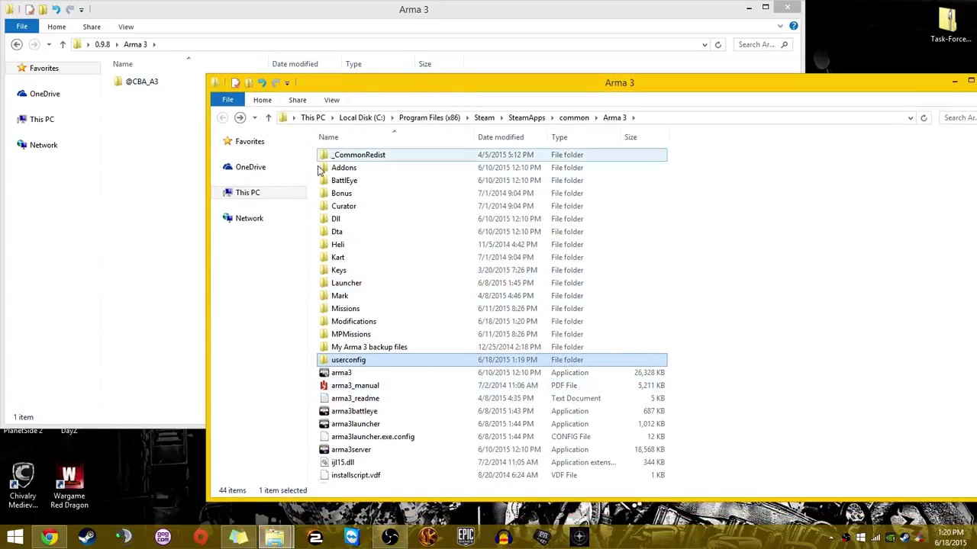
click(144, 95)
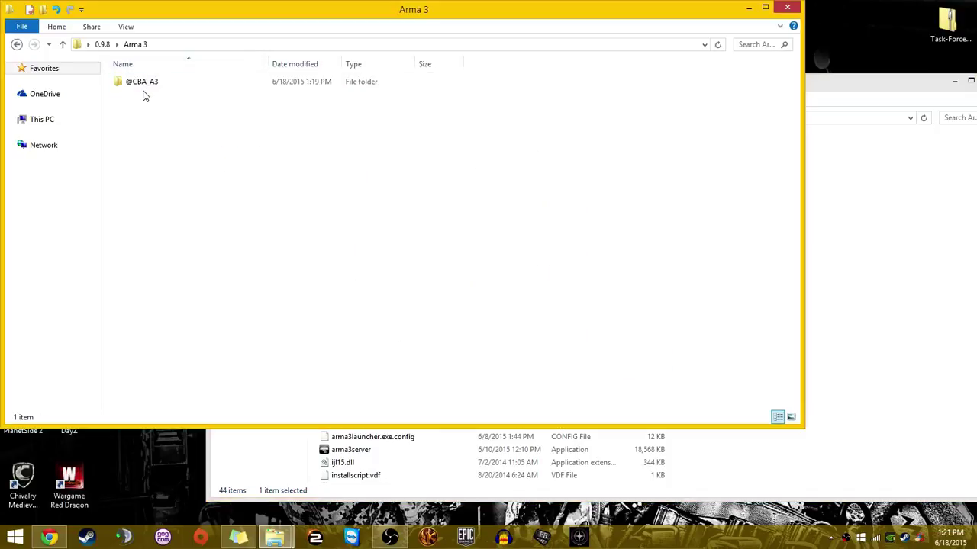
click(920, 84)
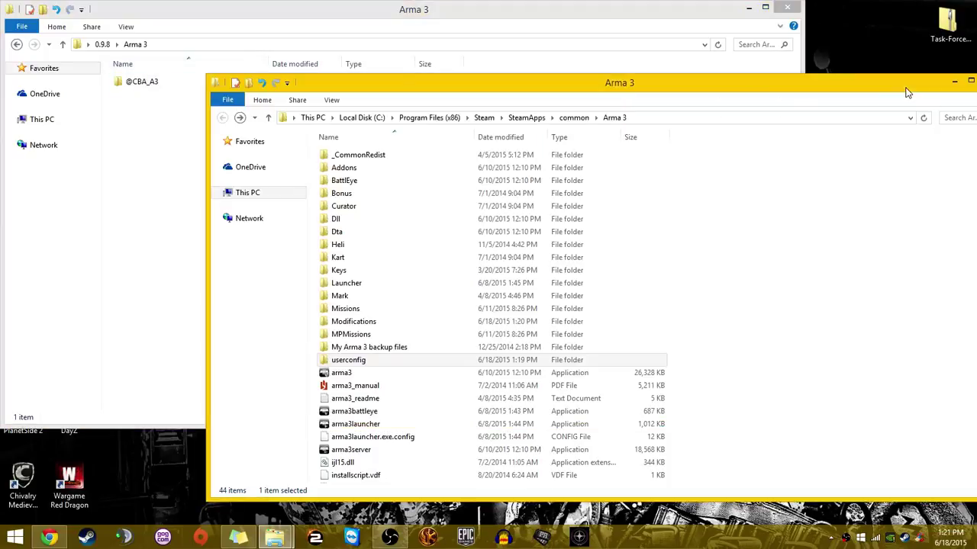
Return to the top level of the extracted 0.9.8 folder and close the Arma 3 installation folder window.
click(17, 44)
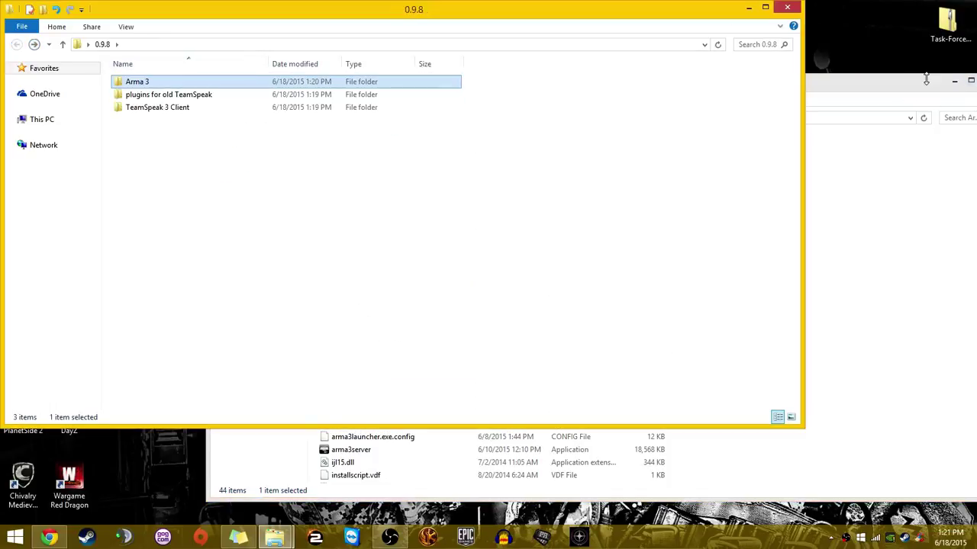
drag(925, 80, 776, 122)
click(860, 111)
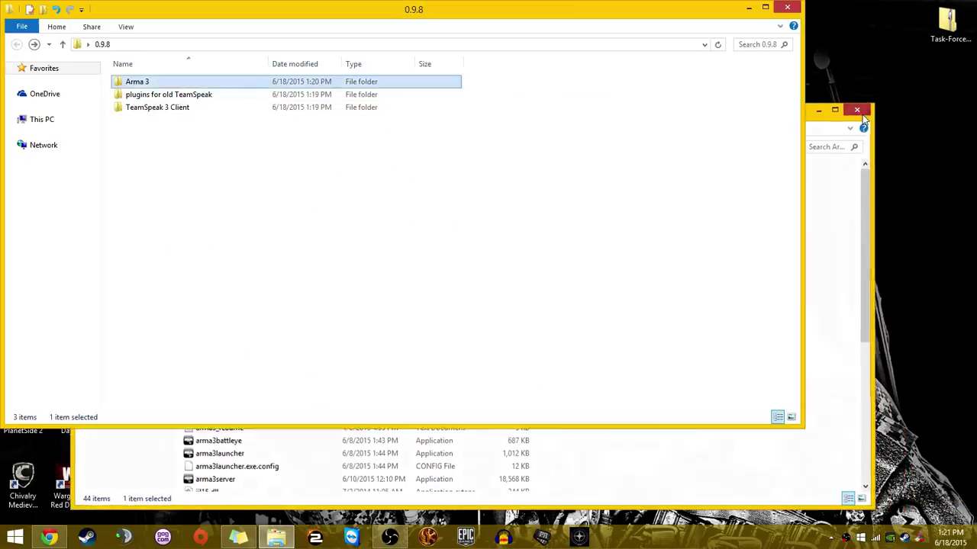
drag(542, 16, 730, 51)
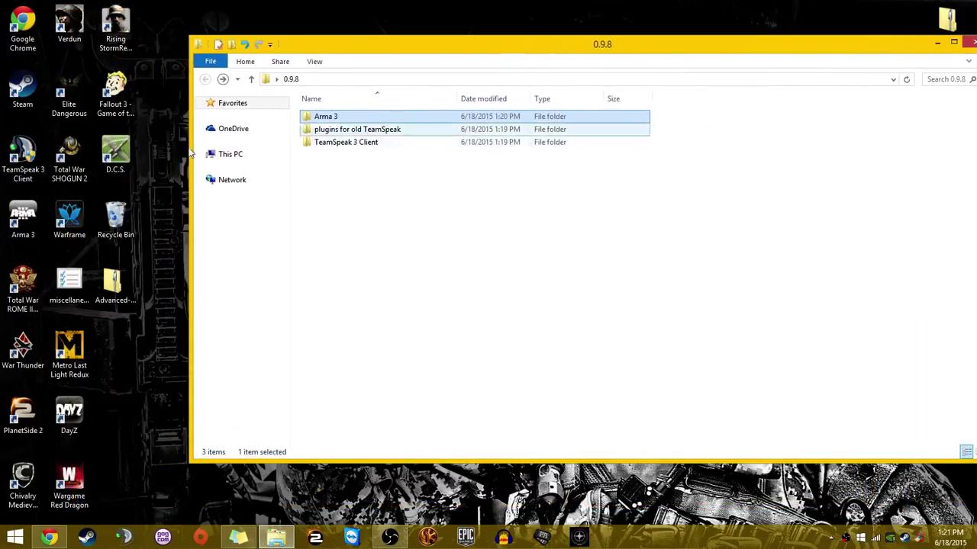
Minimize the 0.9.8 window, open the file location of the TeamSpeak 3 Client desktop shortcut and position its folder window on the desktop.
click(936, 44)
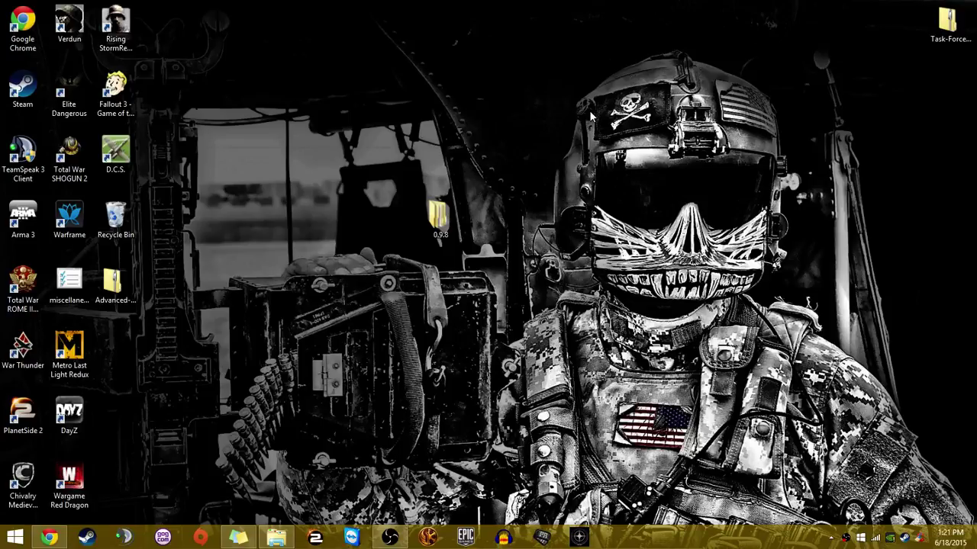
right_click(42, 170)
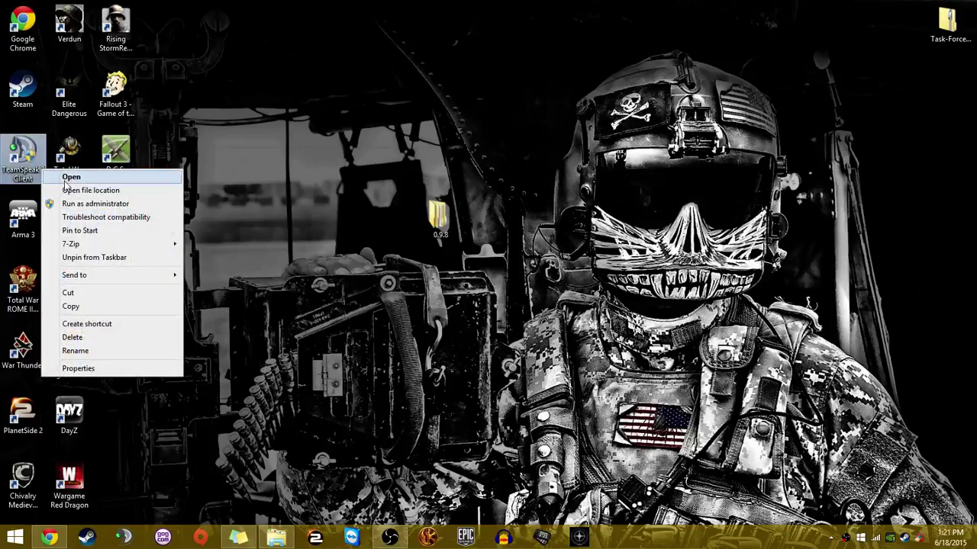
click(70, 189)
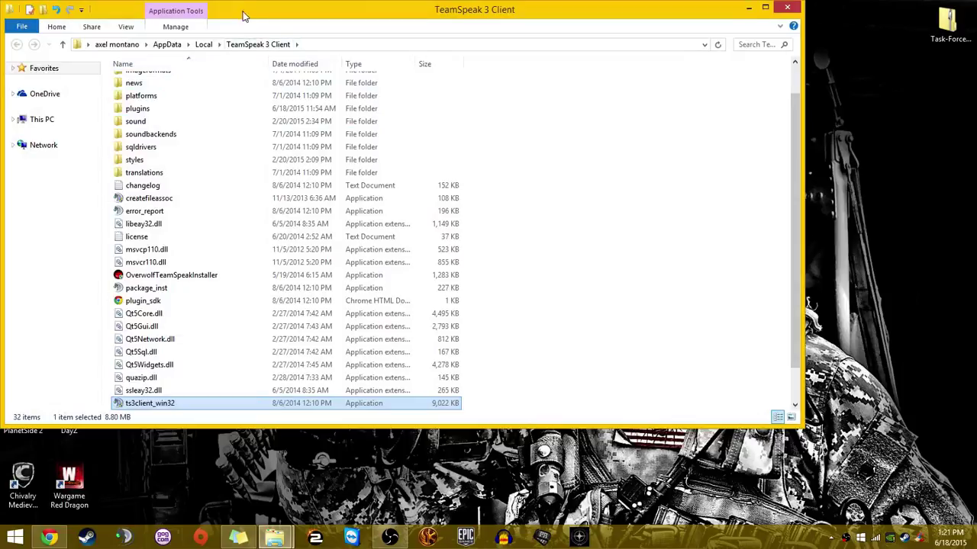
drag(243, 16, 449, 74)
right_click(14, 155)
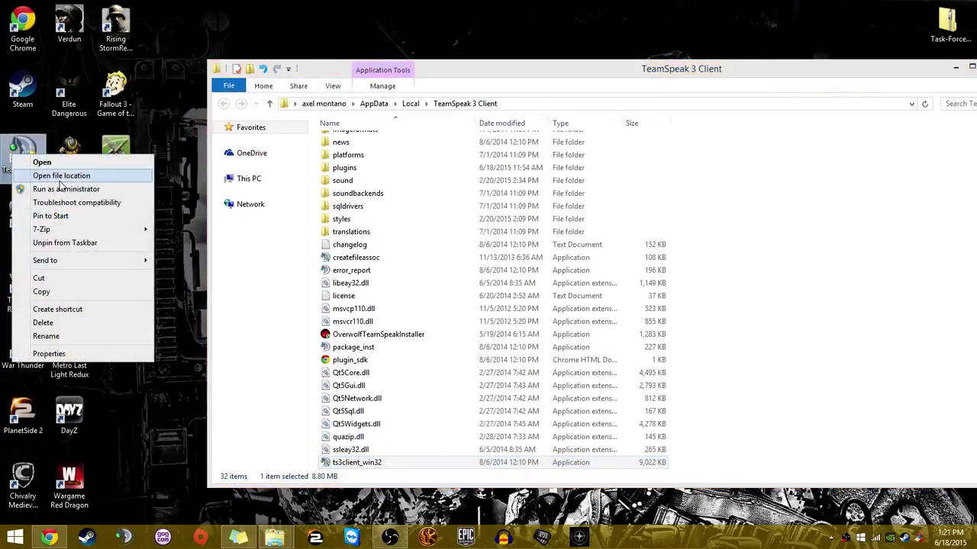
click(674, 61)
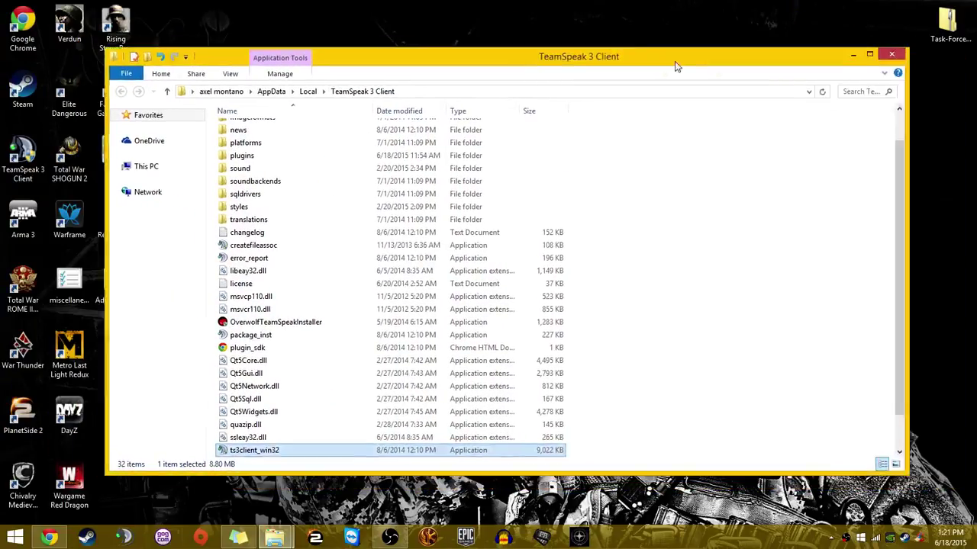
drag(674, 61, 512, 32)
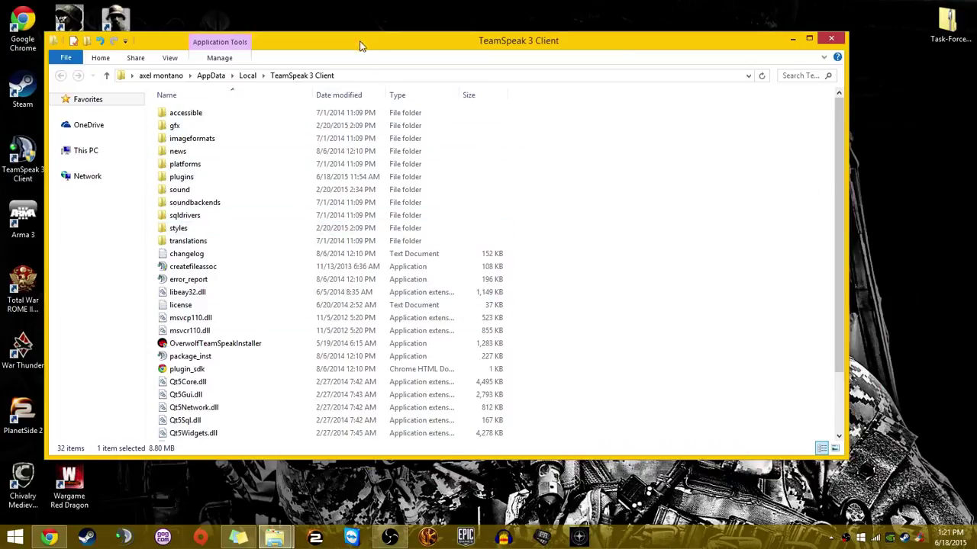
Open the plugins folder of the TeamSpeak 3 Client installation and place the extracted 0.9.8 folder window beside its file list.
drag(359, 41, 430, 47)
double_click(256, 184)
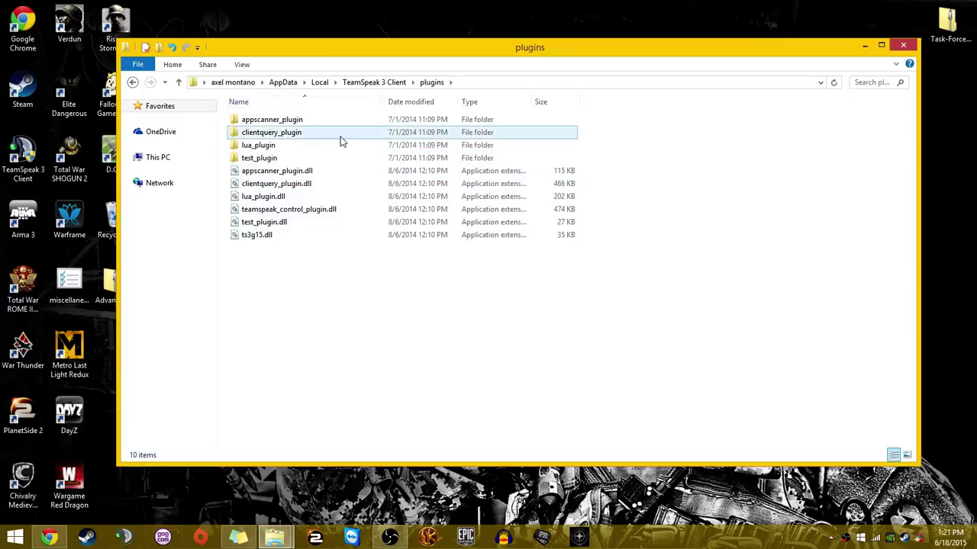
mouse_move(275, 537)
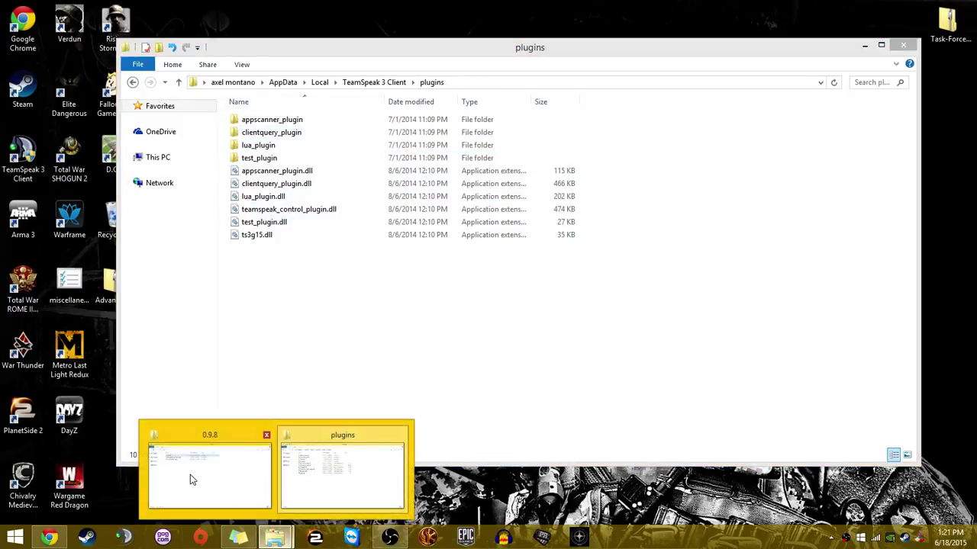
click(190, 475)
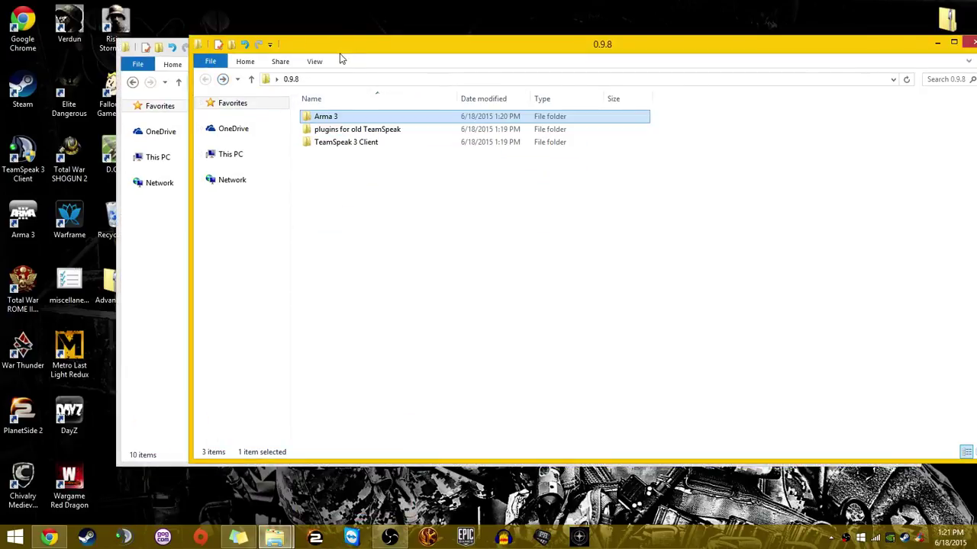
drag(341, 60, 491, 194)
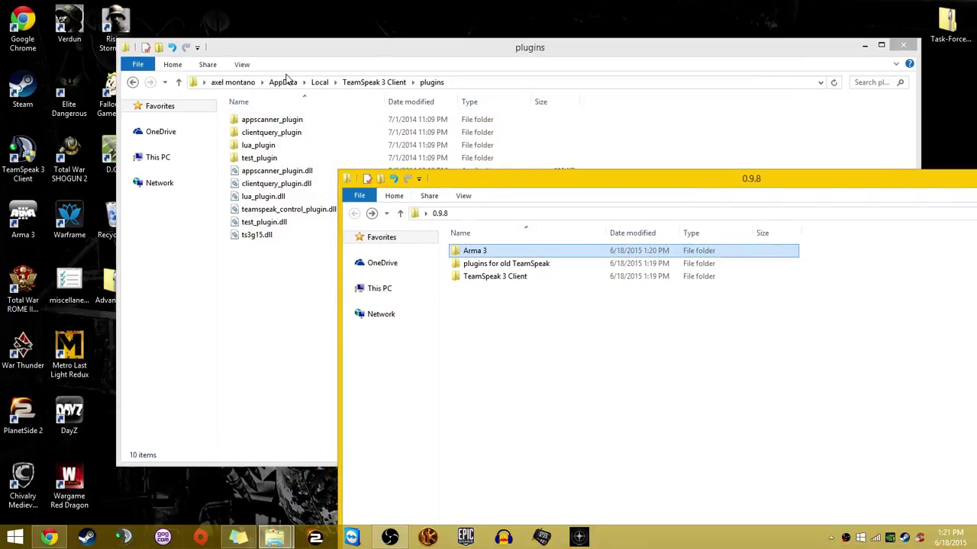
Open the extracted TeamSpeak 3 Client folder and position its window clear of the installation's plugins folder.
click(513, 279)
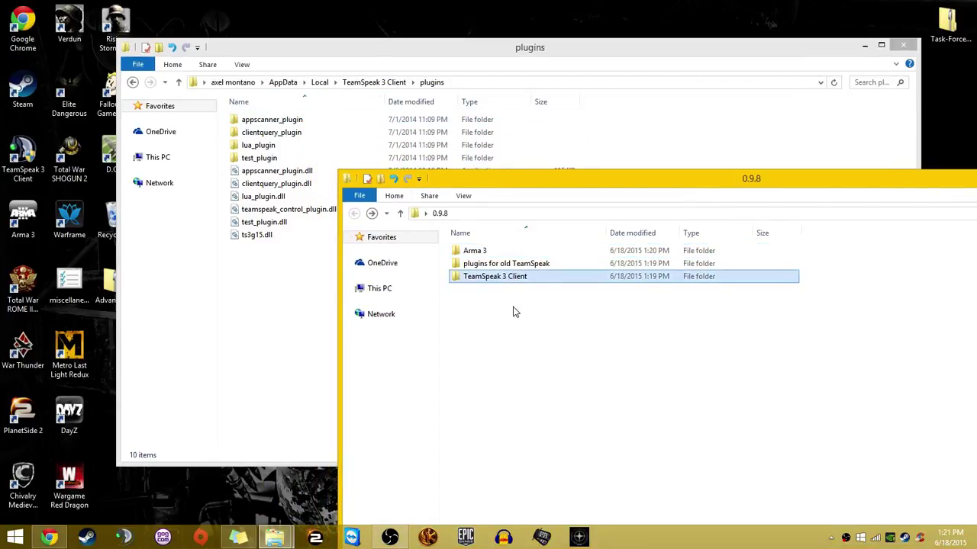
ctrl+click(473, 265)
click(473, 265)
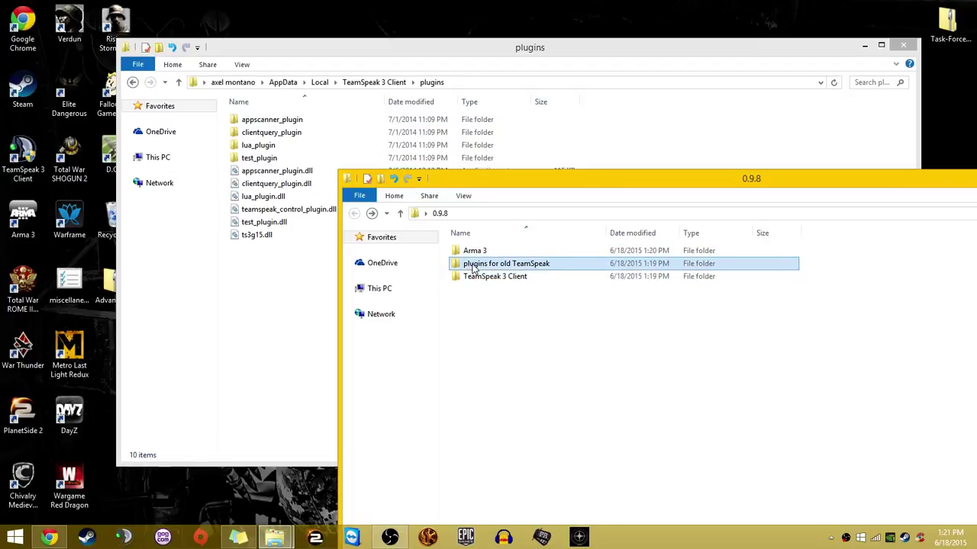
click(473, 282)
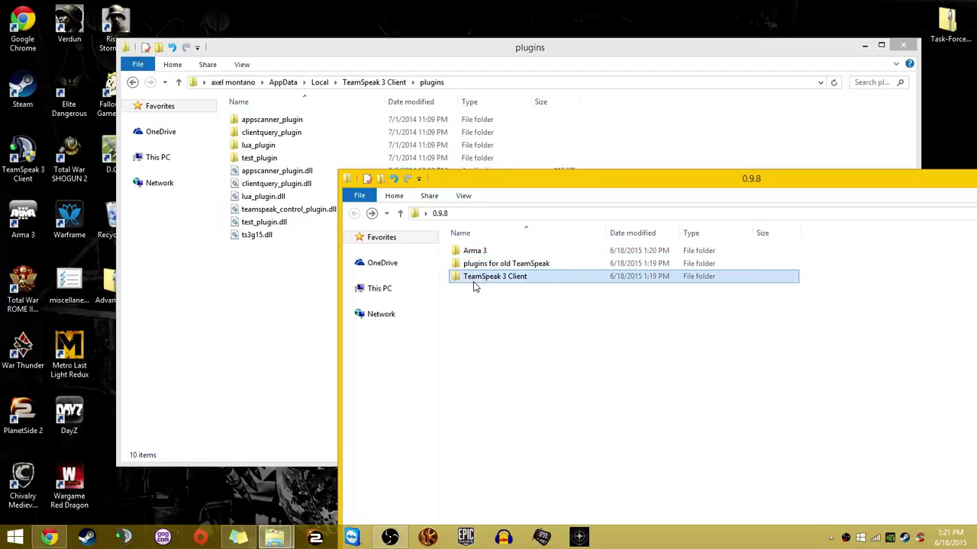
double_click(475, 278)
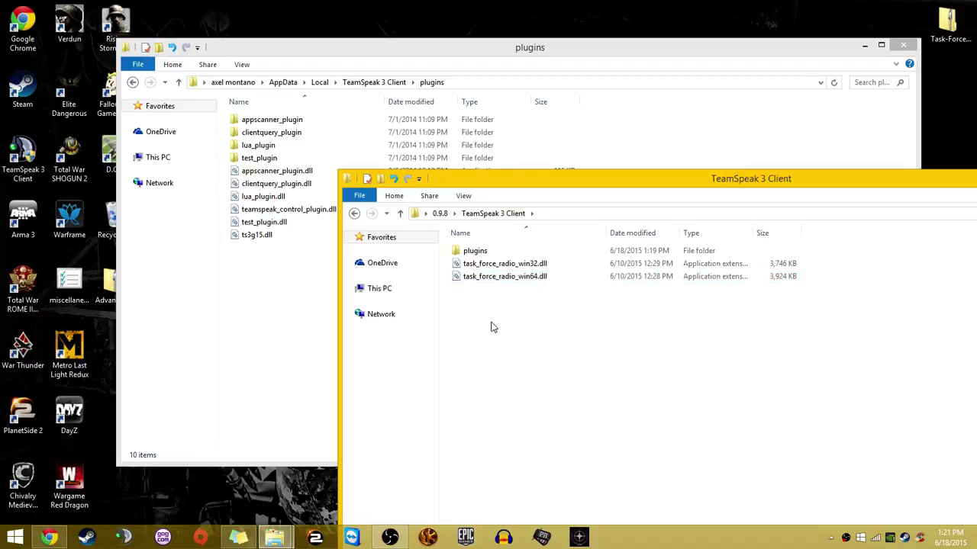
drag(473, 185, 585, 264)
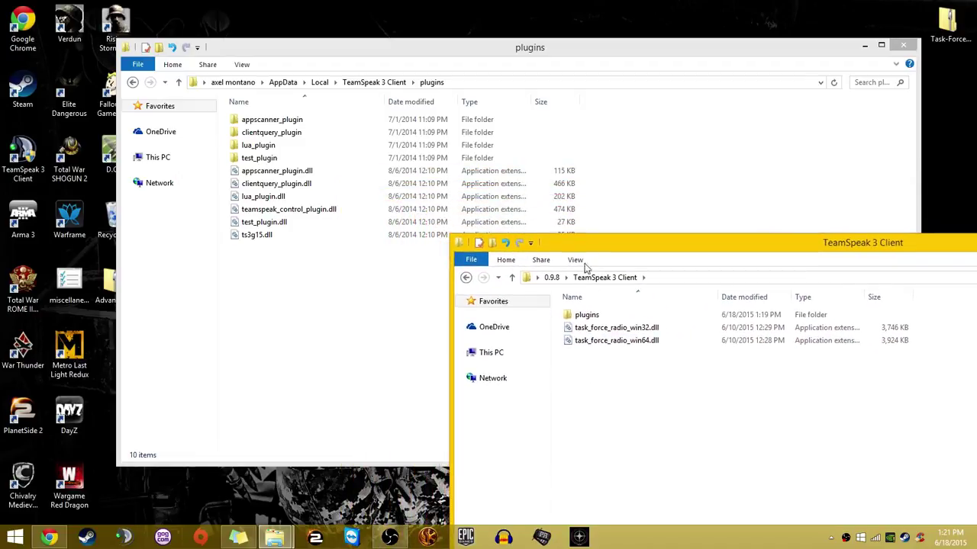
Move the extracted plugins folder, task_force_radio_win32.dll and task_force_radio_win64.dll into the TeamSpeak installation's plugins folder.
drag(645, 377, 601, 306)
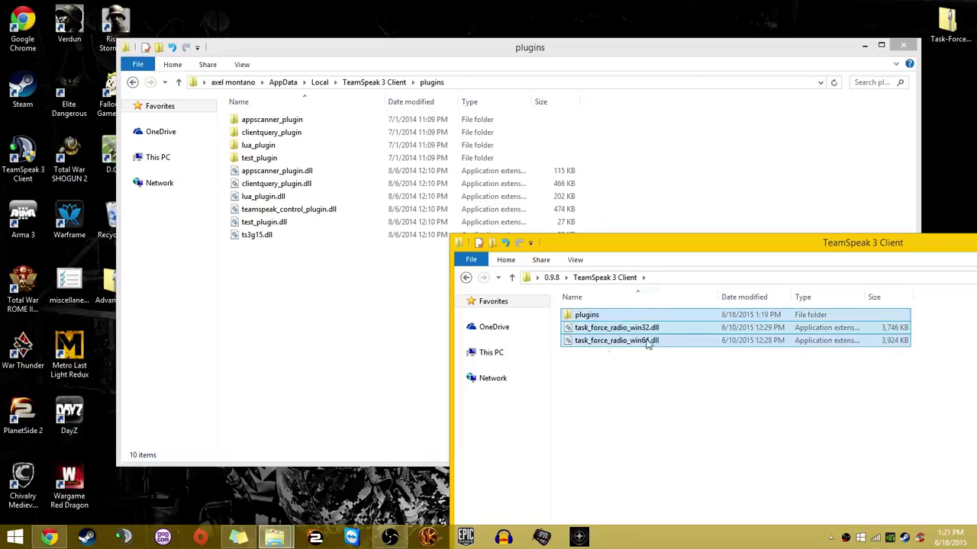
drag(647, 344, 346, 361)
click(336, 340)
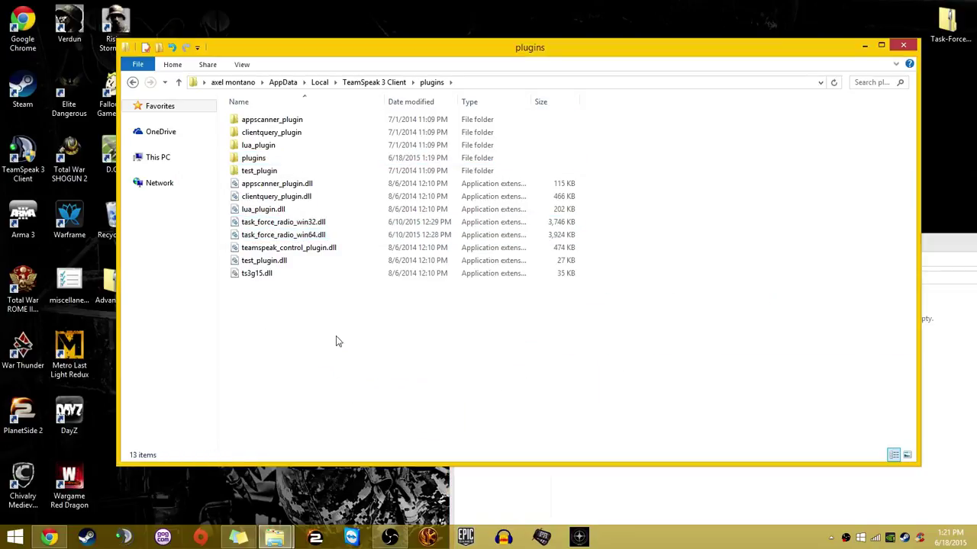
Move the radio-sounds, radio-sounds-new and radio-sounds-old folders from the nested plugins folder up into the main plugins folder.
double_click(274, 161)
drag(321, 239, 289, 108)
drag(288, 242, 284, 89)
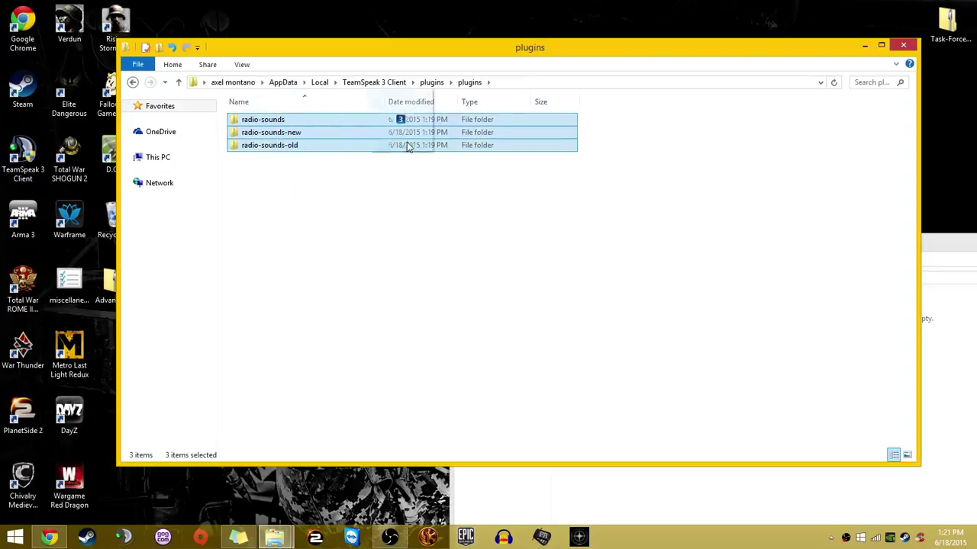
drag(398, 119, 431, 82)
click(431, 81)
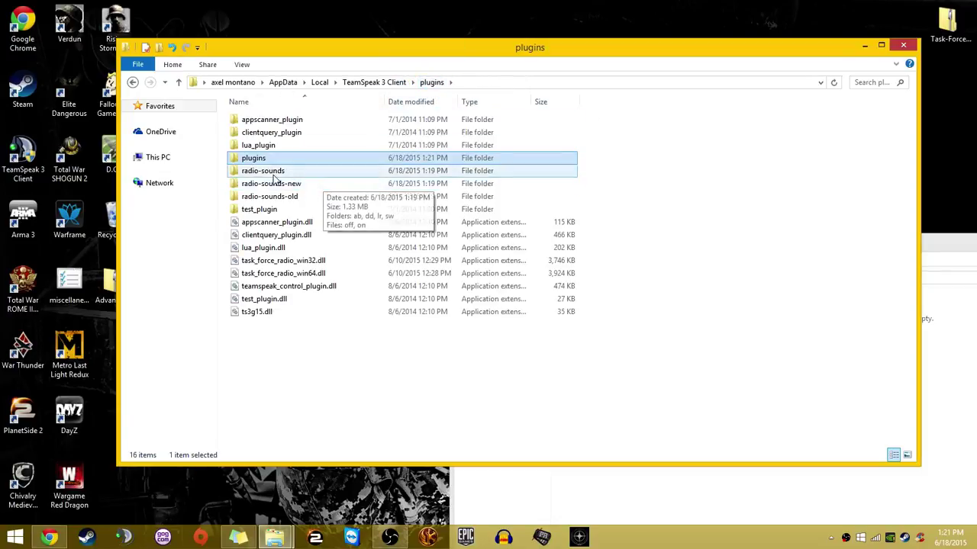
Delete the emptied nested plugins folder from the TeamSpeak plugins folder.
right_click(257, 159)
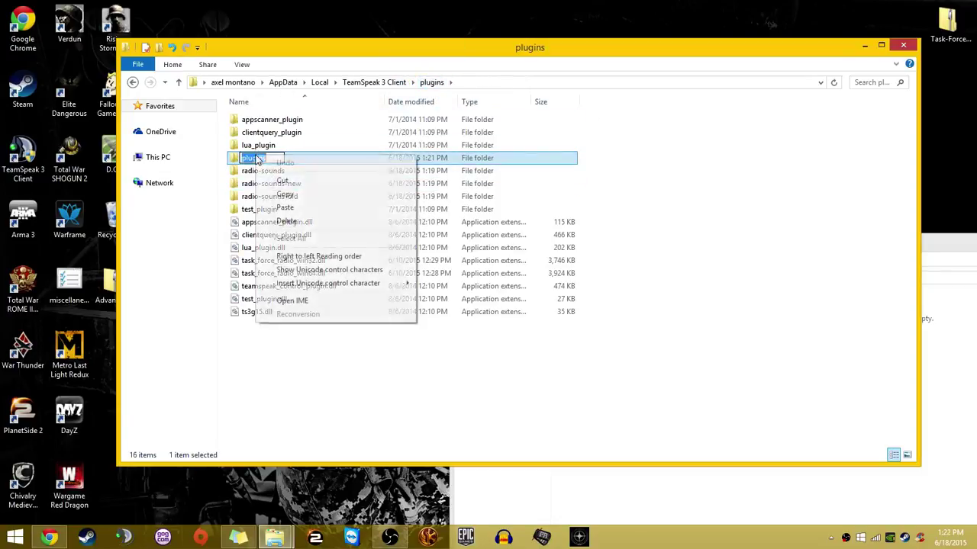
click(467, 158)
right_click(467, 161)
click(496, 316)
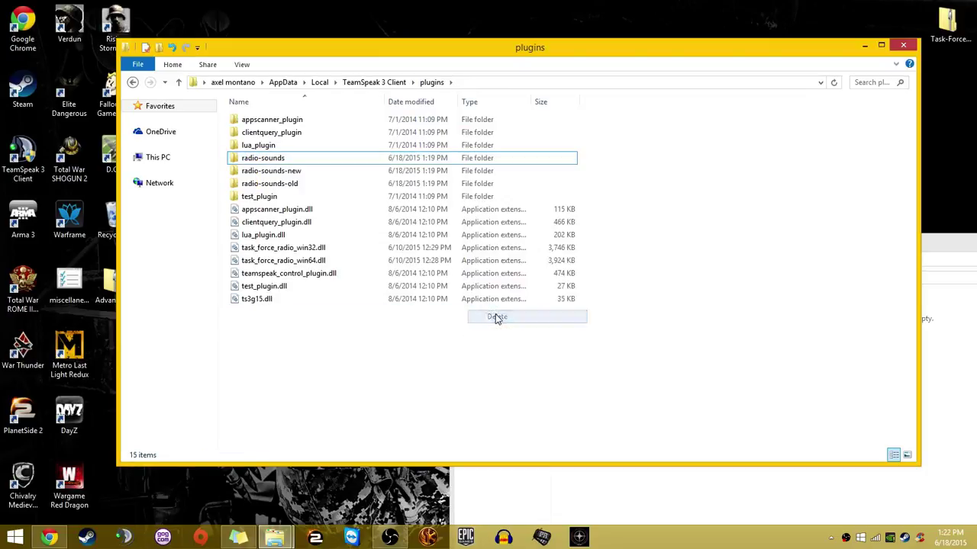
Check the TeamSpeak plugins folder for the three radio-sounds folders and the two task_force_radio DLL files.
click(305, 172)
click(303, 185)
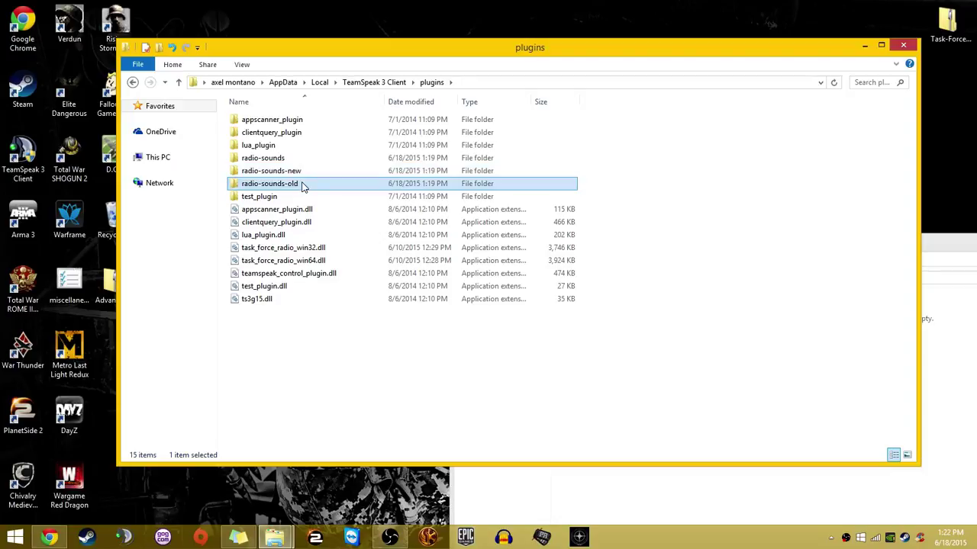
click(294, 247)
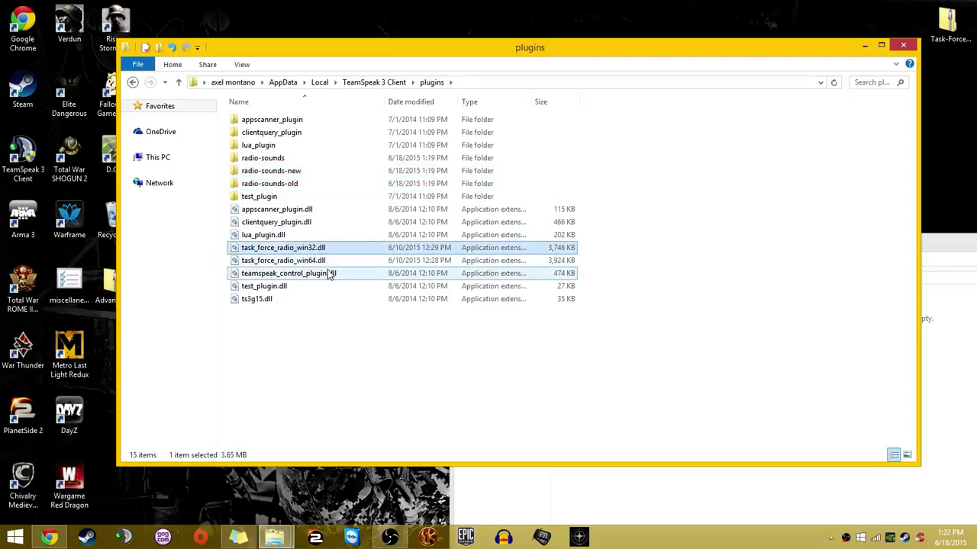
click(312, 262)
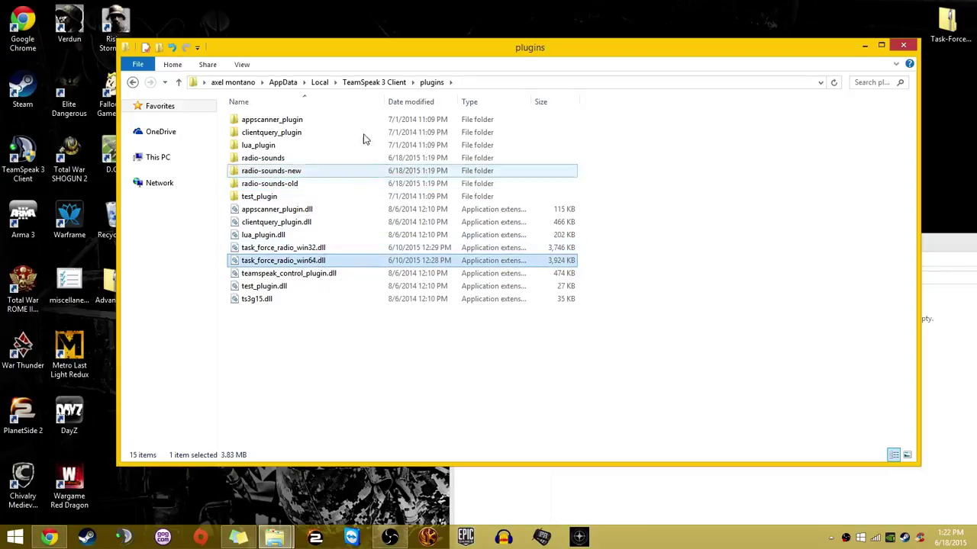
click(261, 157)
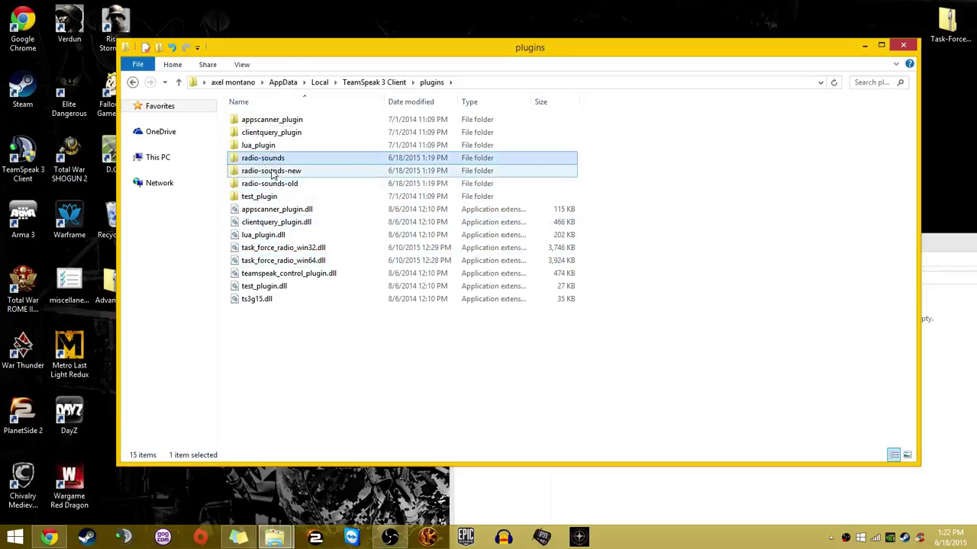
click(266, 174)
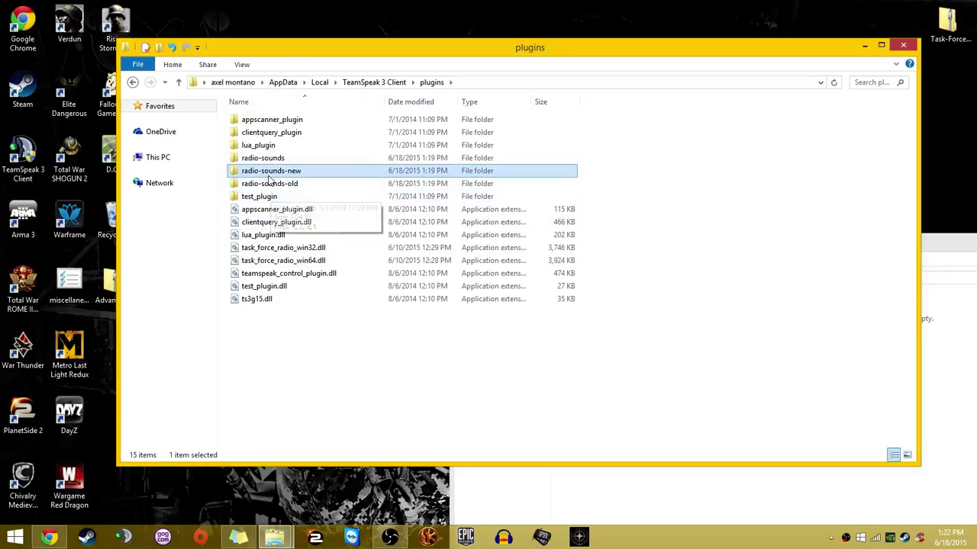
click(268, 183)
click(269, 174)
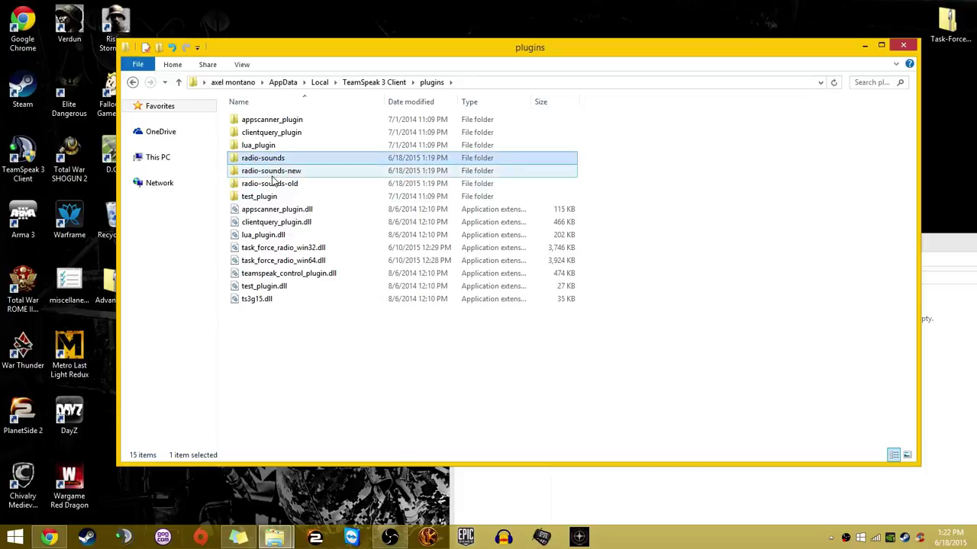
click(271, 158)
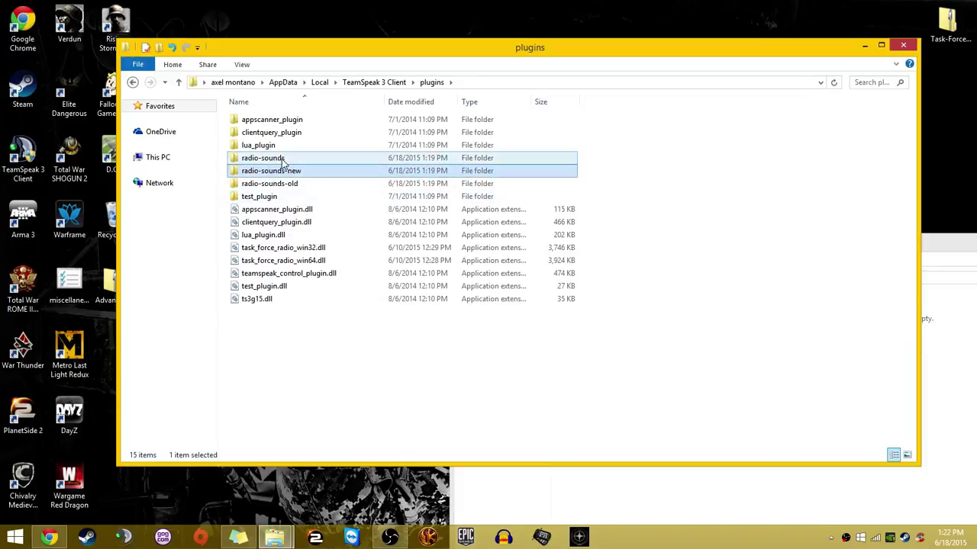
click(286, 185)
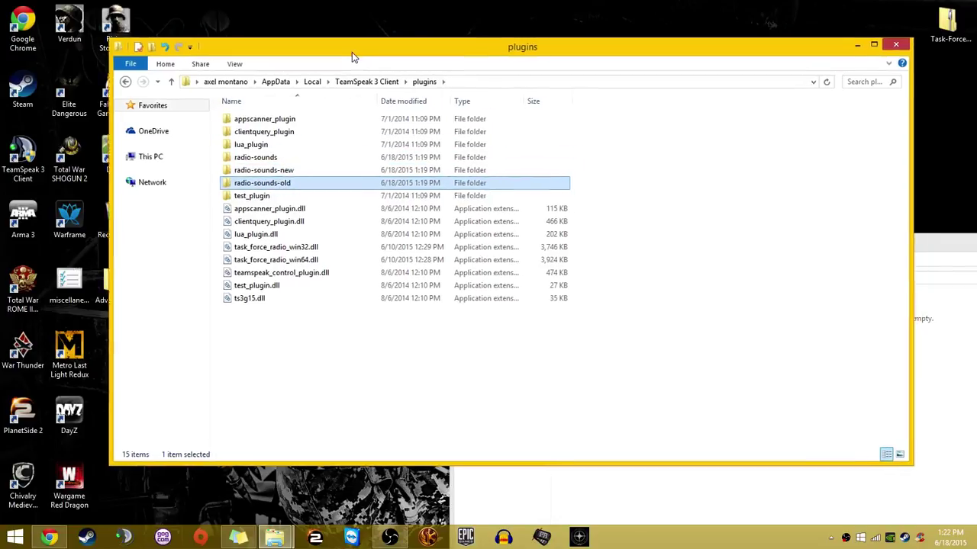
Close the TeamSpeak plugins folder window, return the extracted folder window to 0.9.8 and close it too.
drag(352, 52, 238, 61)
drag(900, 249, 457, 93)
click(775, 50)
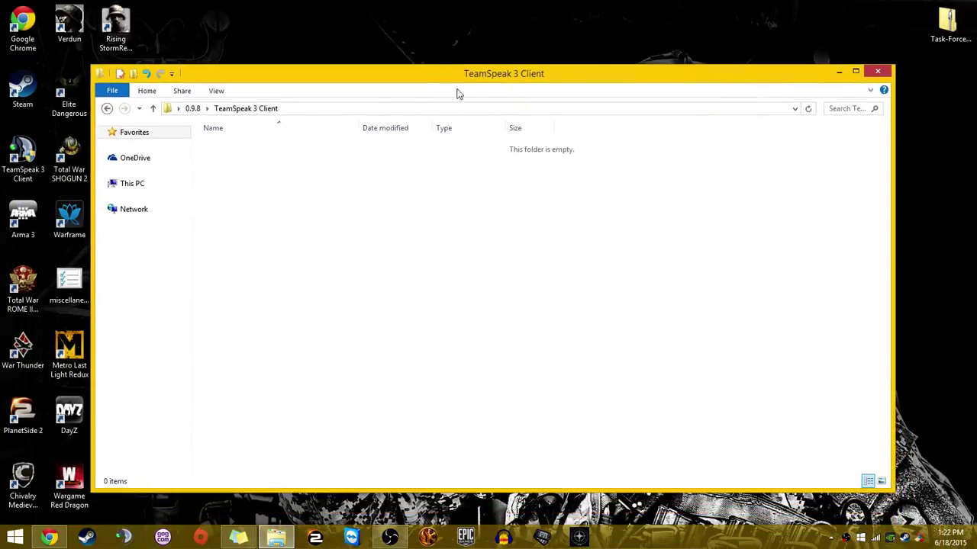
click(109, 108)
click(343, 160)
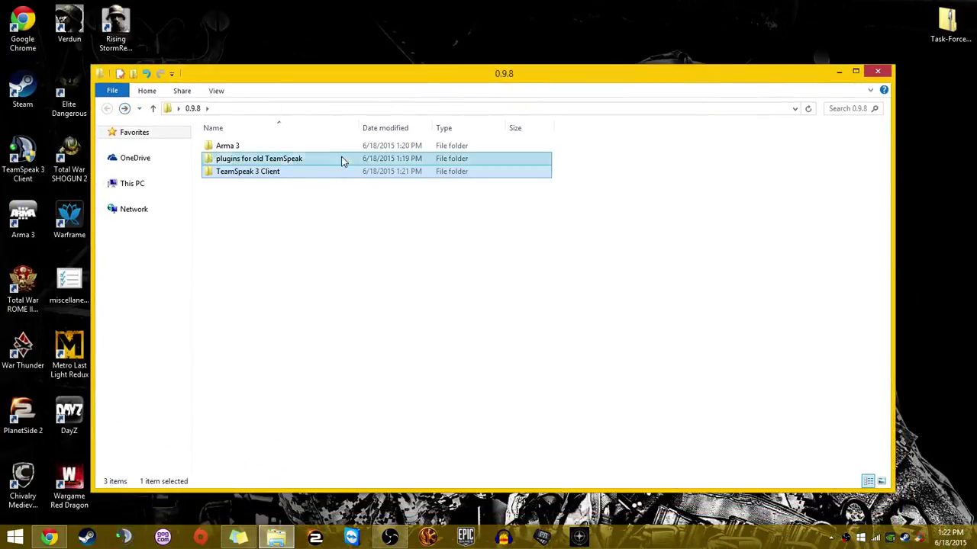
click(879, 71)
right_click(661, 108)
click(692, 160)
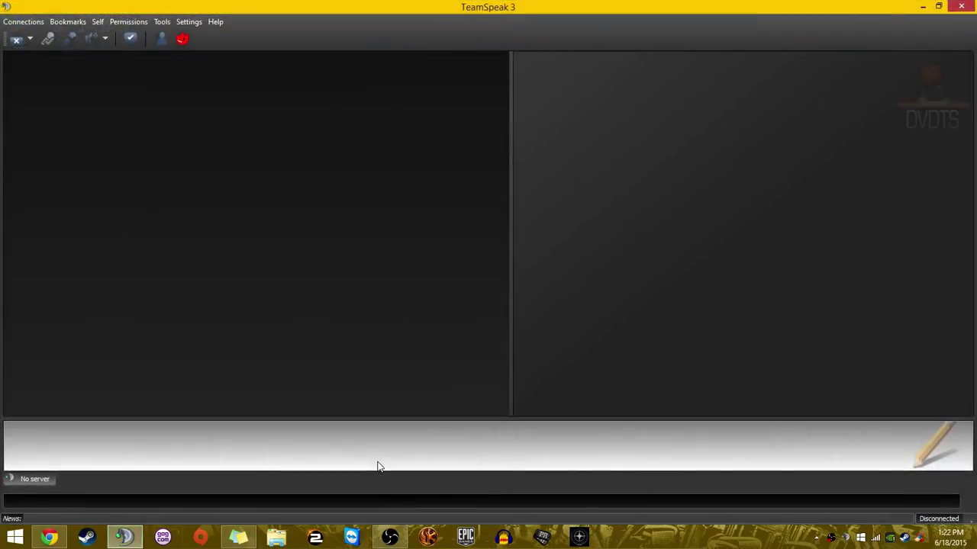
In TeamSpeak 3, reload all plugins from the plugin settings and close the dialog.
click(196, 23)
click(210, 67)
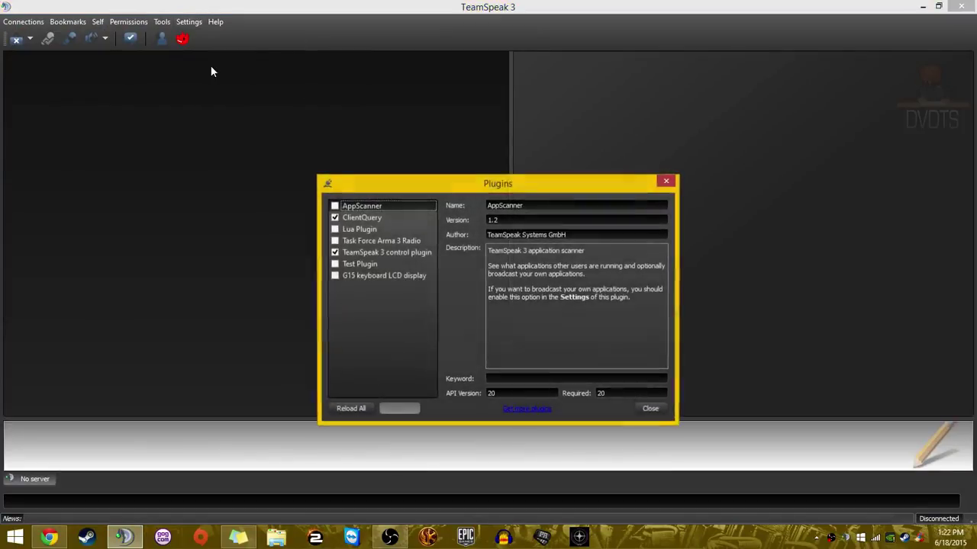
click(351, 412)
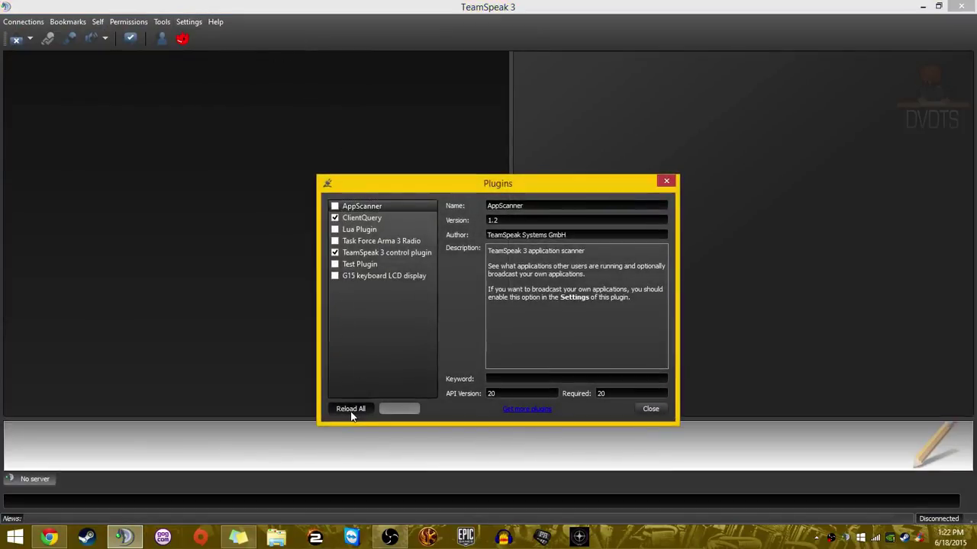
click(648, 407)
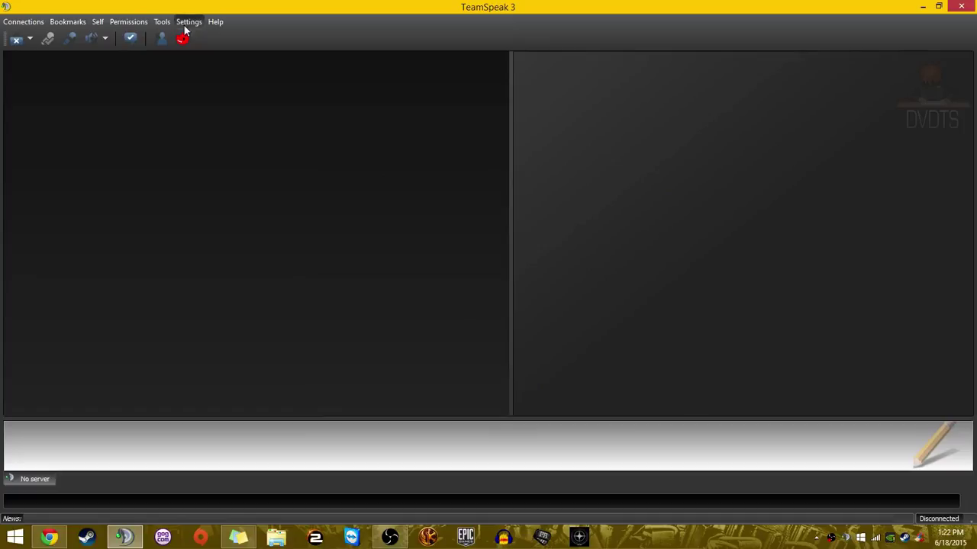
Enable the Task Force Arma 3 Radio plugin in the plugin settings and restart TeamSpeak 3.
click(187, 23)
click(210, 68)
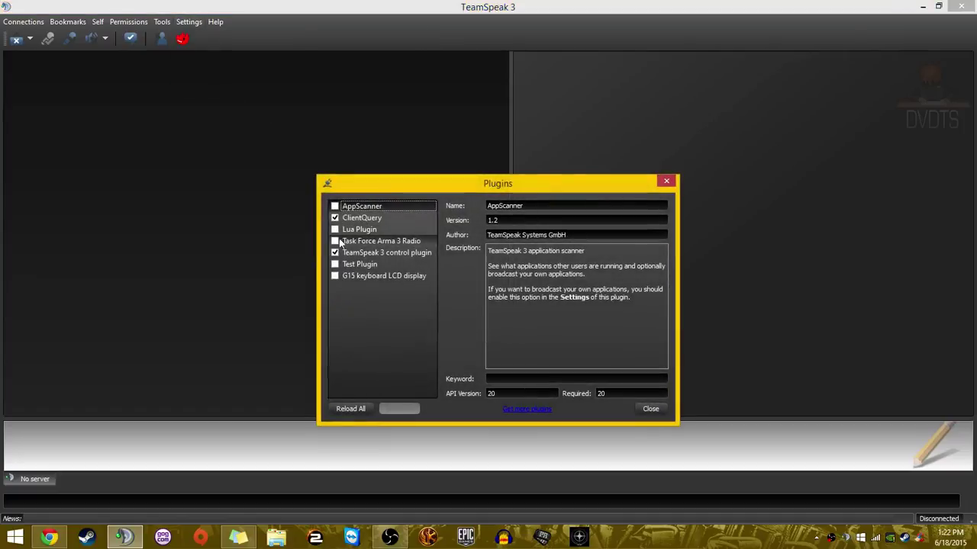
click(658, 408)
key(alt+F4)
right_click(468, 106)
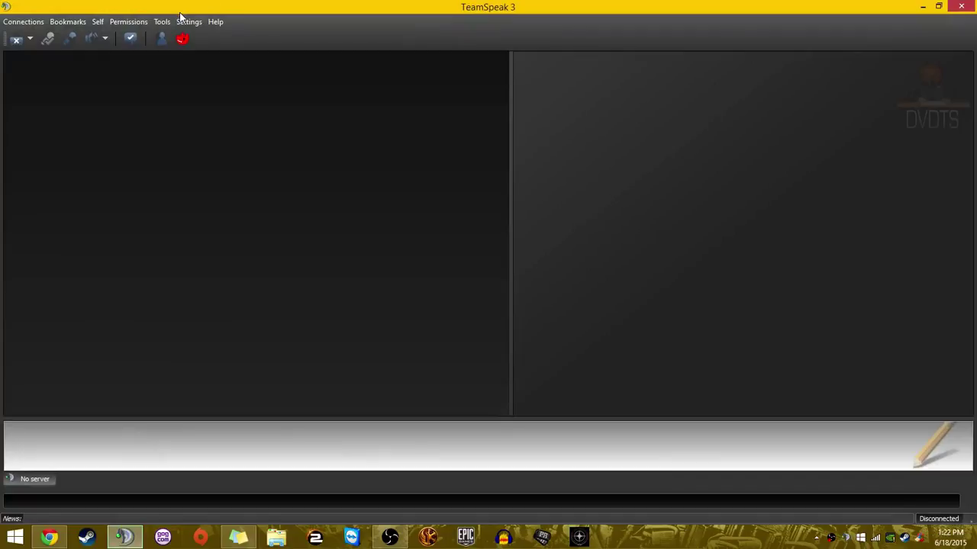
Check in the plugin settings whether Task Force Arma 3 Radio is enabled, and close the dialog.
click(188, 21)
click(203, 68)
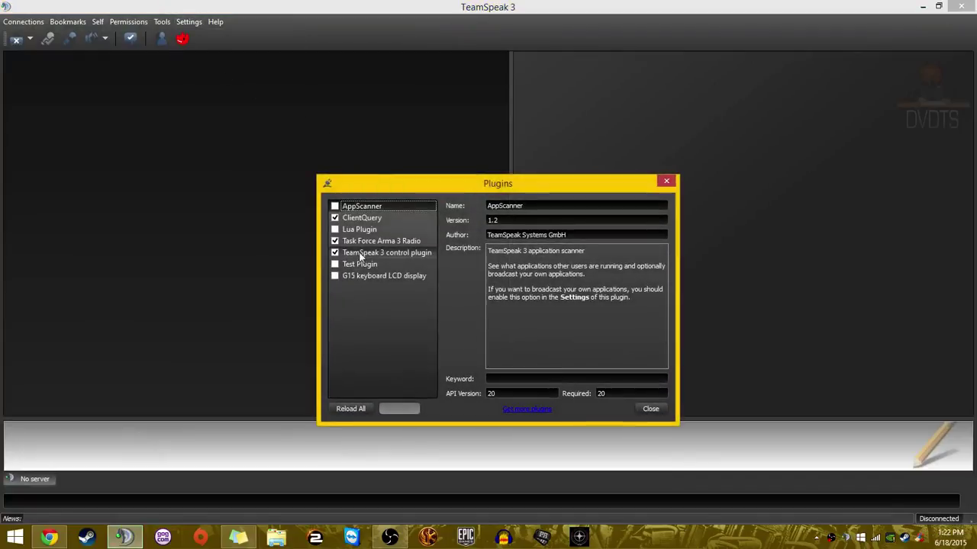
click(650, 408)
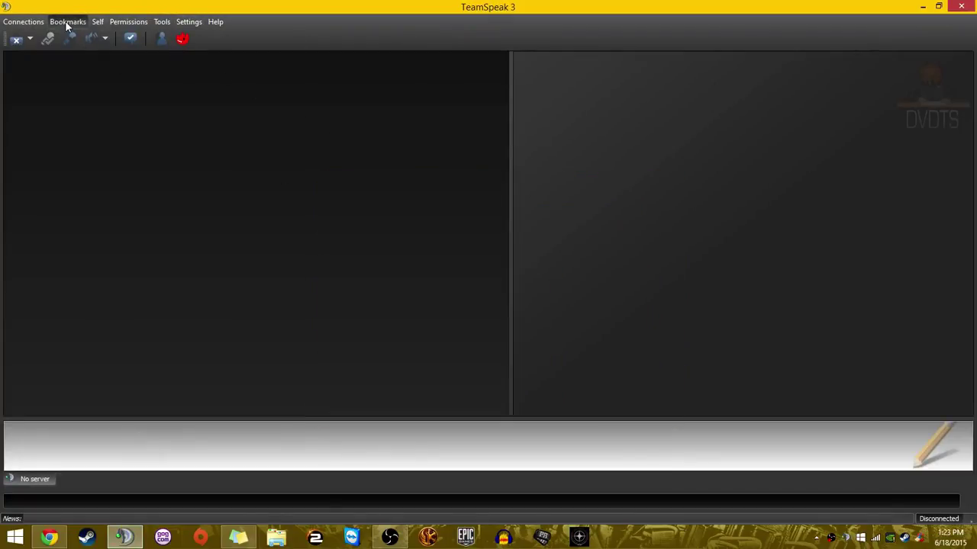
Connect to the bookmarked Whiskey Storm Core server and dismiss its host message.
click(65, 21)
click(89, 71)
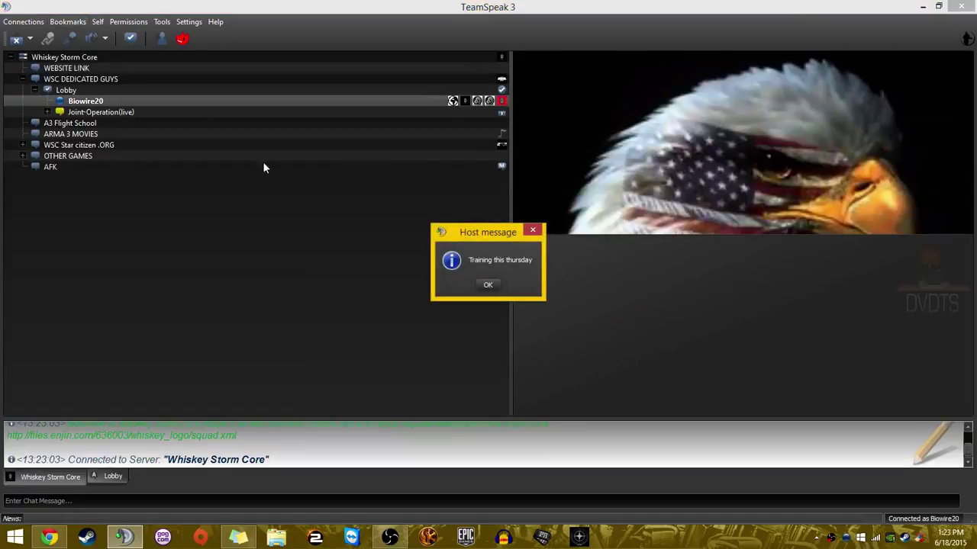
click(485, 285)
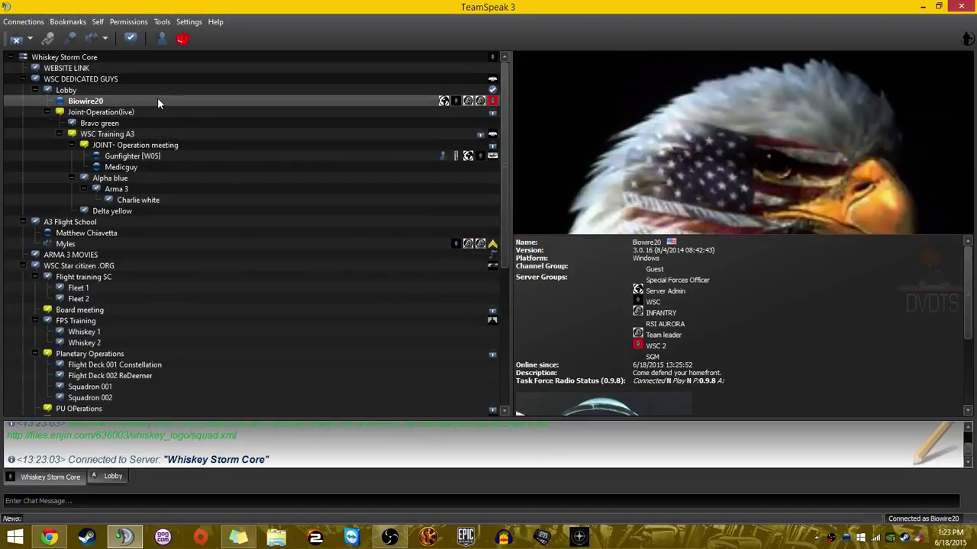
Examine the Task Force Radio Status line in the own client's details on the Whiskey Storm Core server.
drag(522, 384, 649, 390)
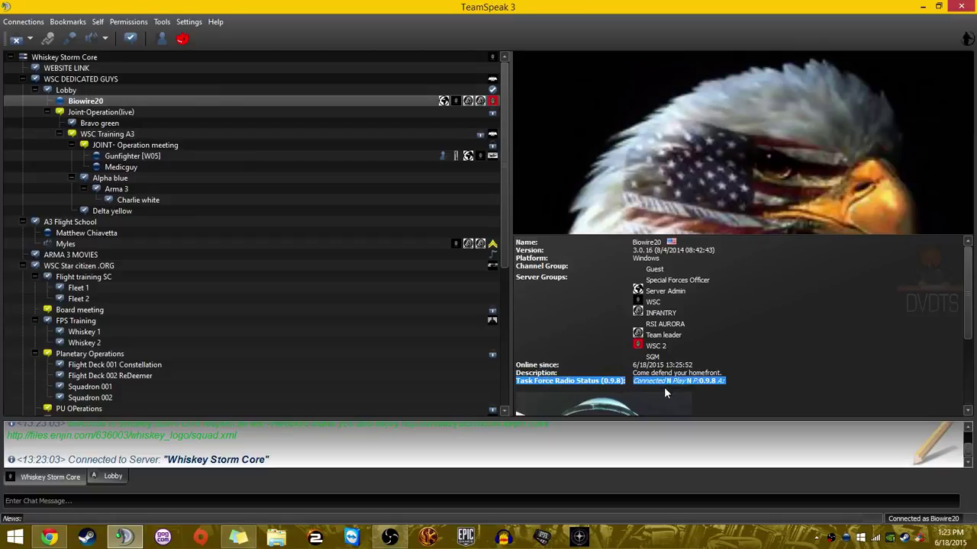
click(722, 386)
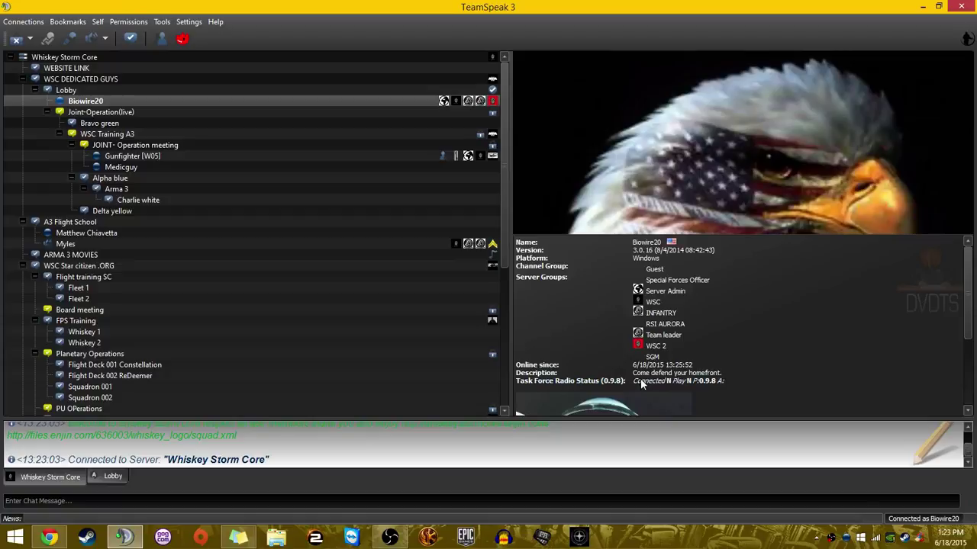
drag(640, 379, 676, 383)
key(ctrl+a)
click(691, 391)
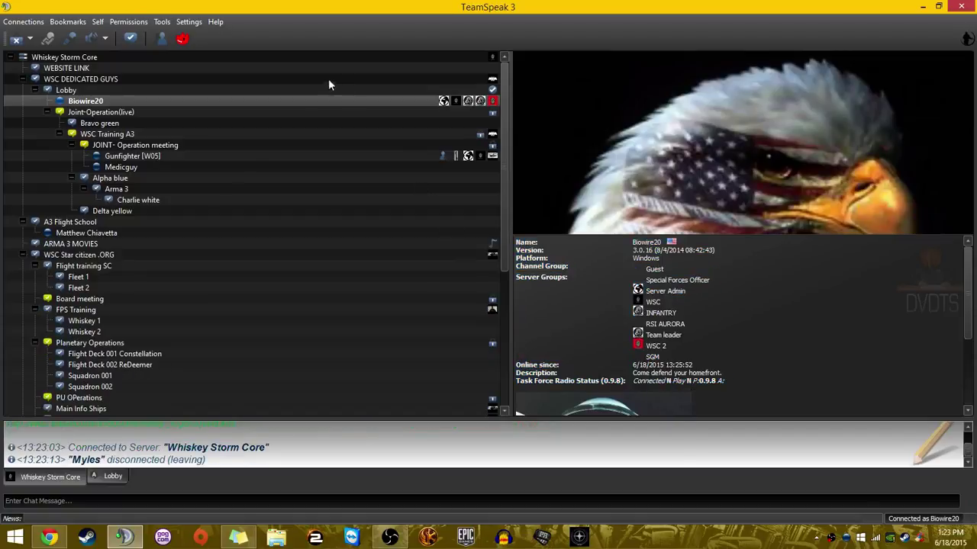
double_click(705, 385)
click(705, 385)
Disconnect from the Whiskey Storm Core server and switch to Chrome to view the Task Force Arrowhead Radio page.
key(ctrl+shift+d)
click(49, 538)
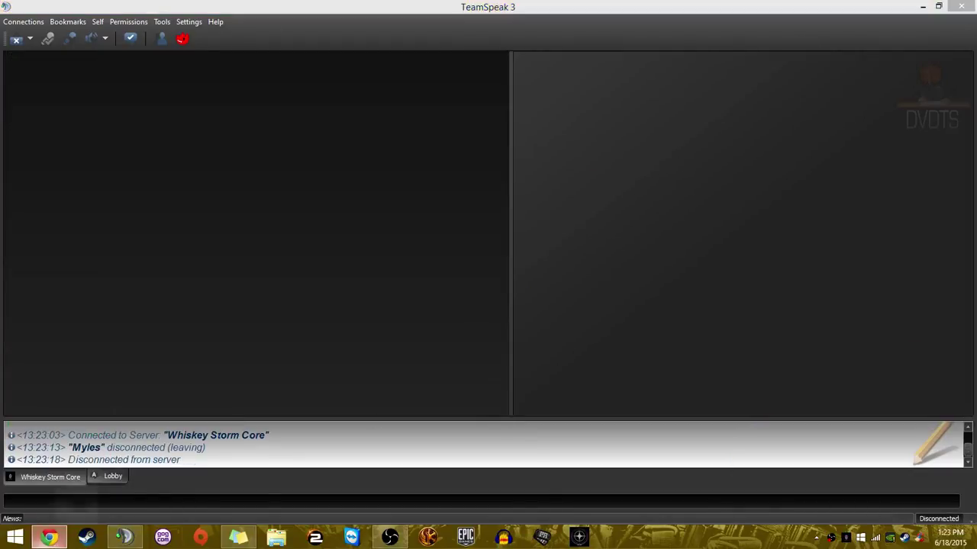
scroll(188, 313, up, 13)
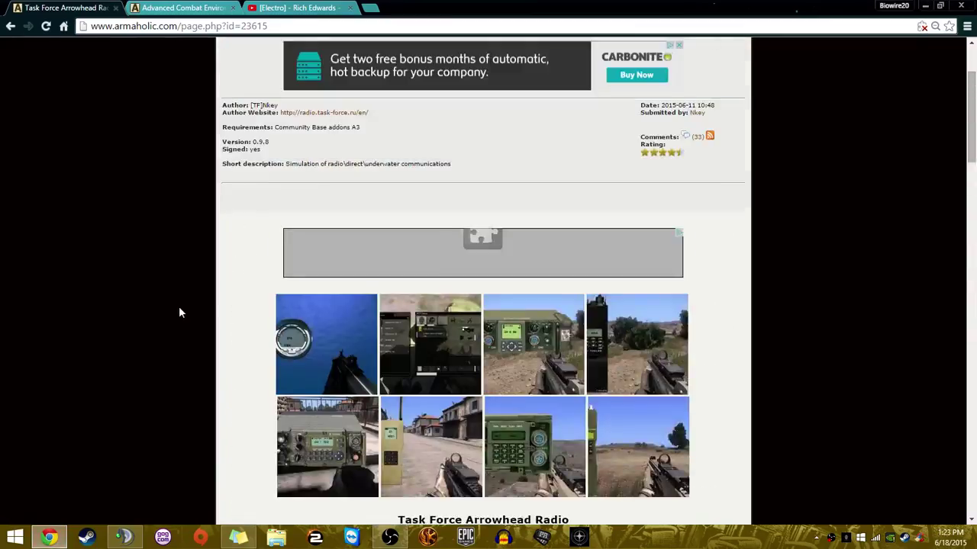
scroll(261, 281, down, 2)
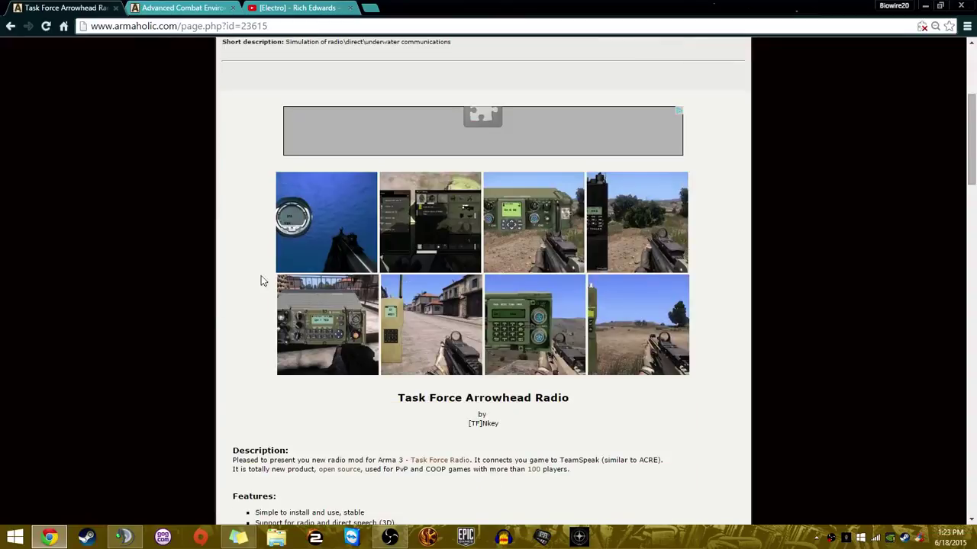
Minimize the Chrome window and refresh the Windows desktop.
click(925, 5)
right_click(574, 120)
click(604, 170)
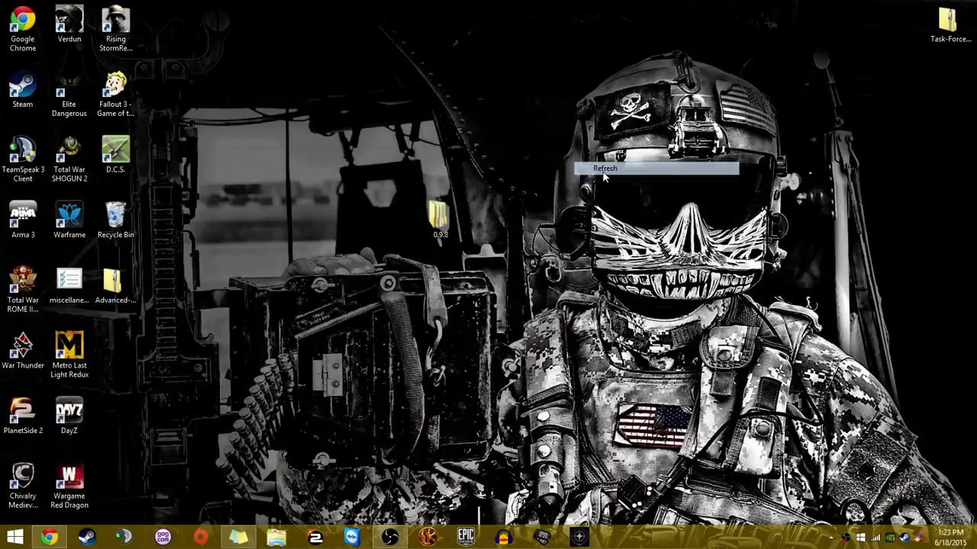